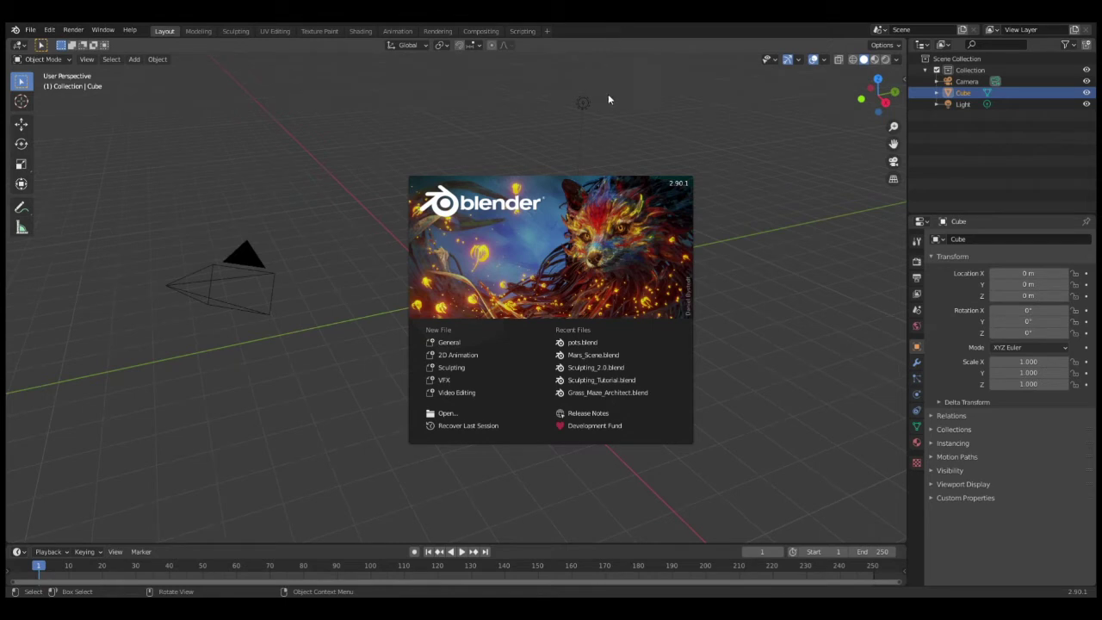
Clear the new scene by deleting the default camera, cube and light.
left_click(659, 126)
scroll(651, 249, "down", 2)
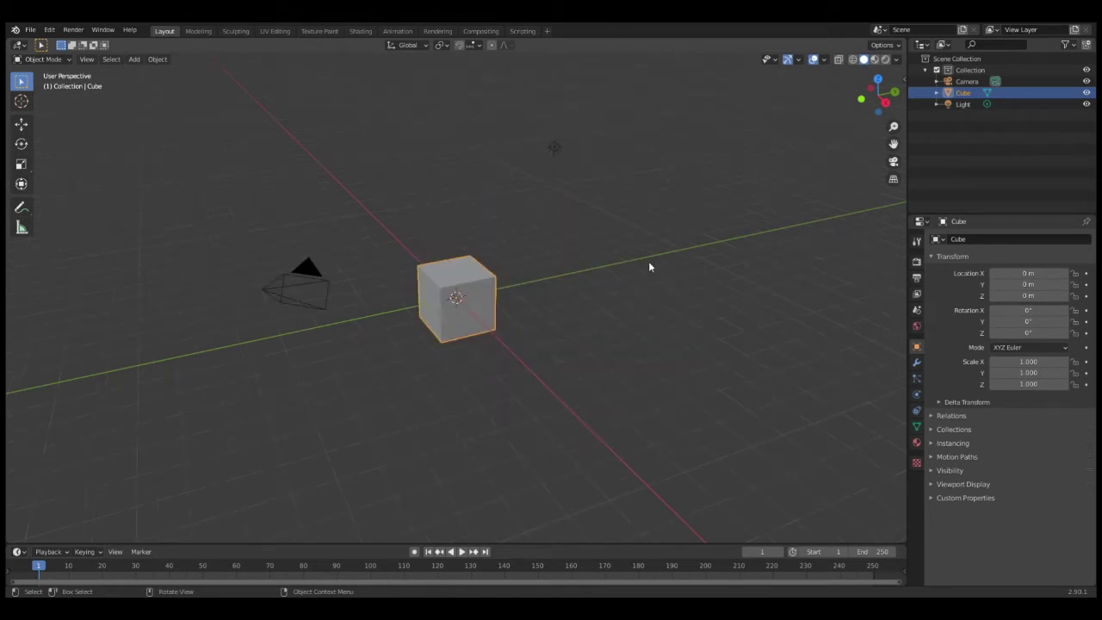
key("a")
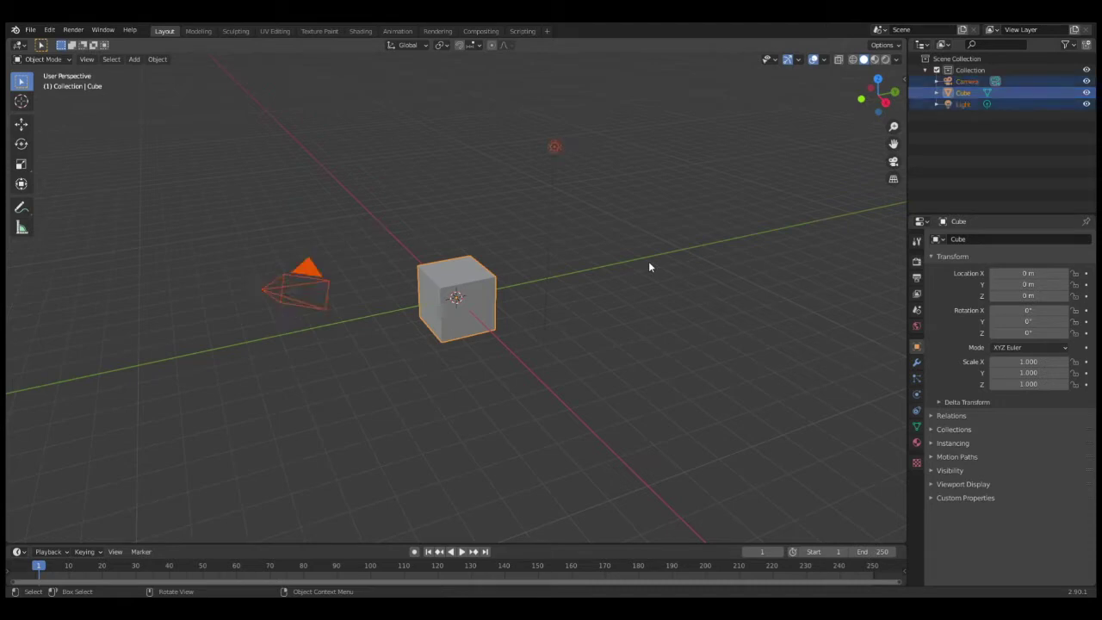
key("Delete")
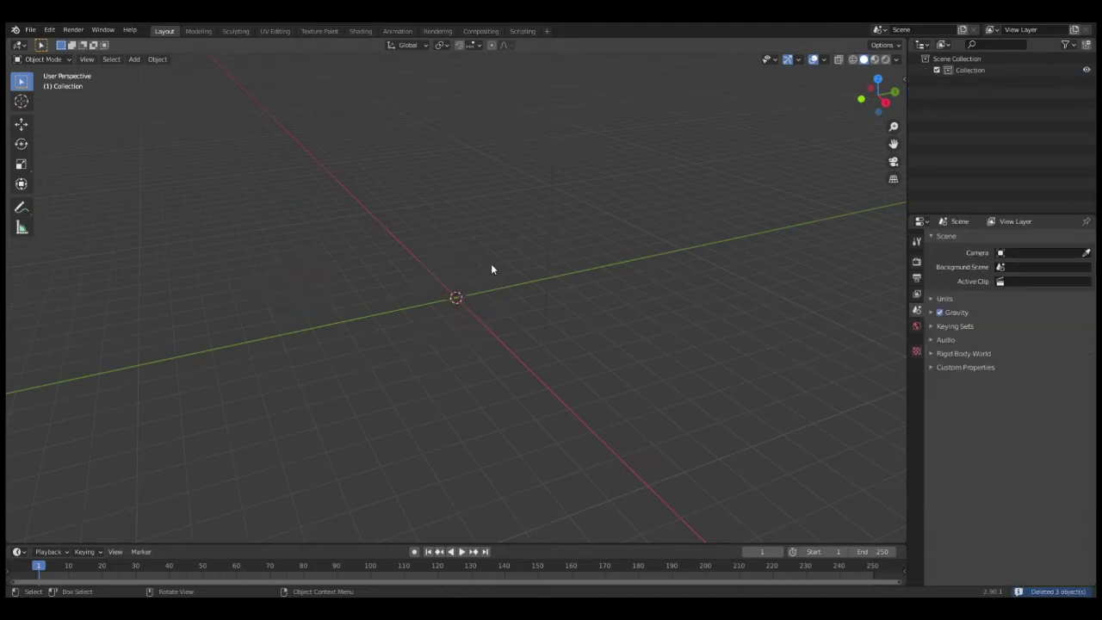
Add a cylinder mesh at the world origin.
key("shift+a")
mouse_move(493, 269)
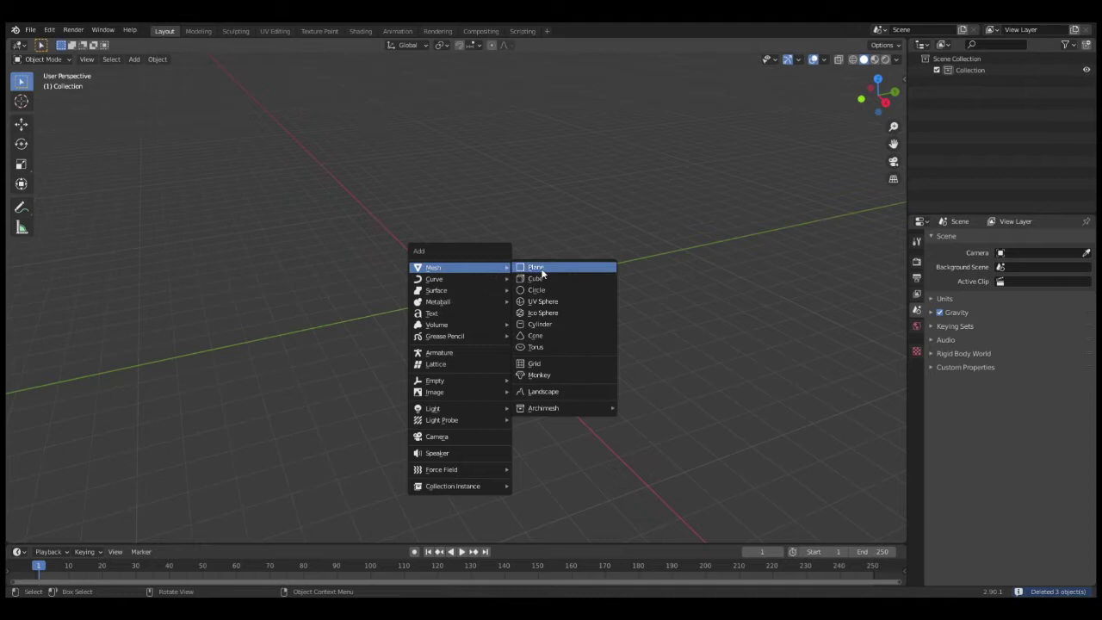
left_click(554, 324)
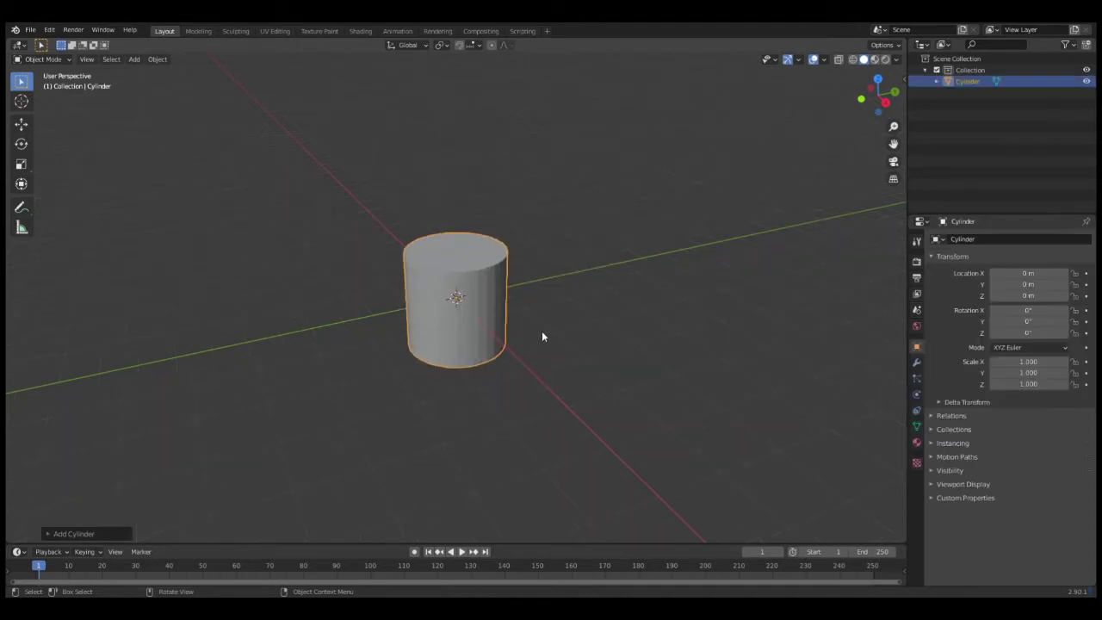
Move the cylinder up 1 m along the Z axis.
middle_click_drag(542, 334, 658, 357)
key("g")
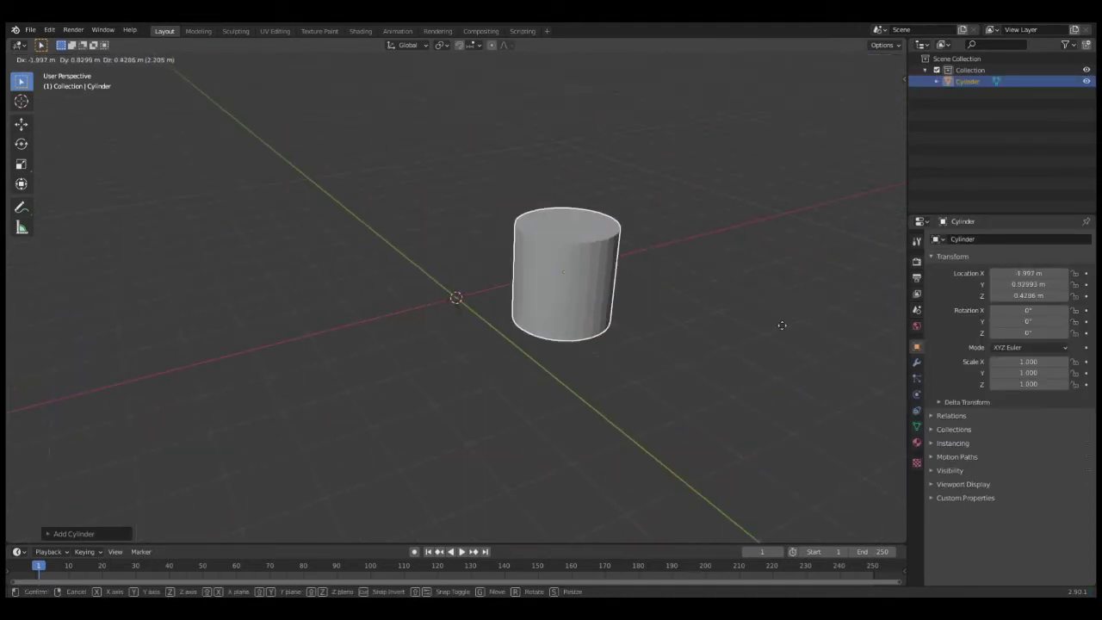
key("z")
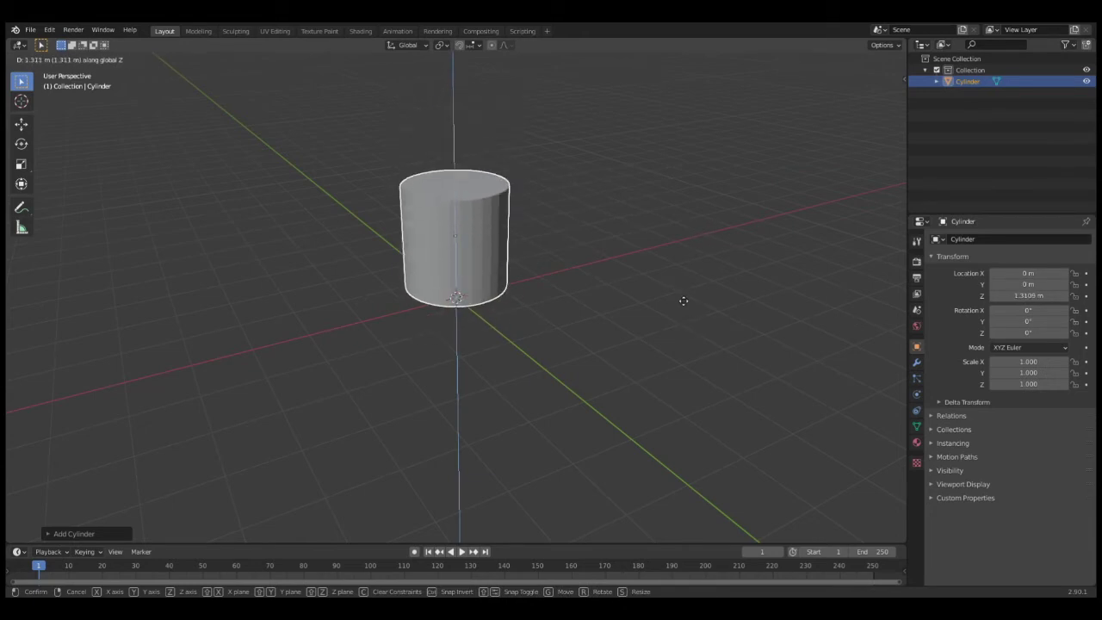
type("1")
key("Return")
scroll(672, 286, "up", 2)
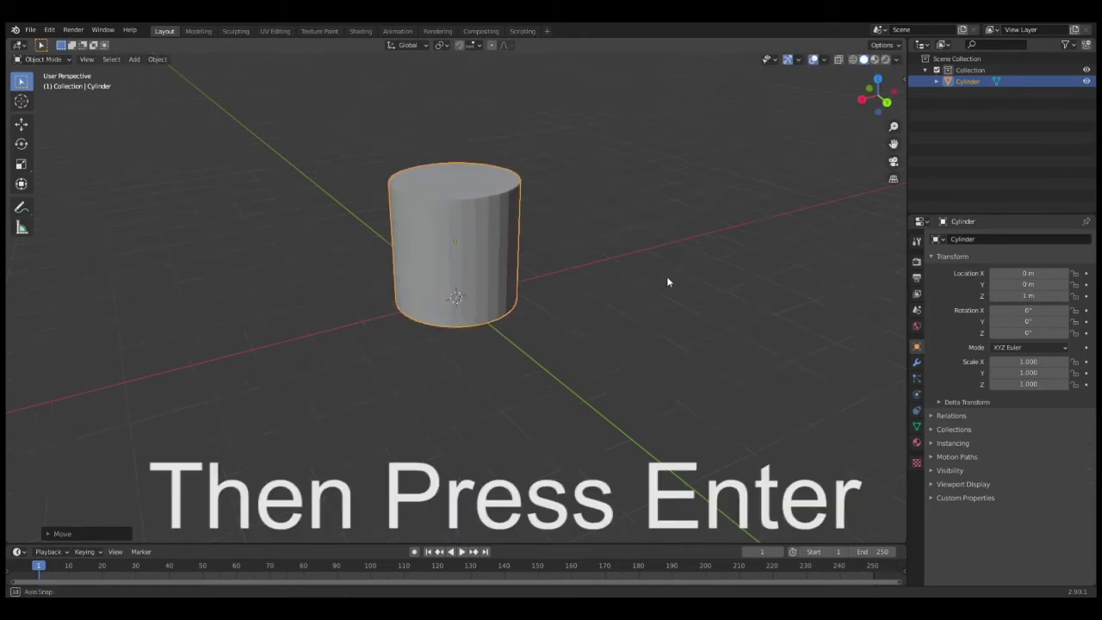
Delete the cylinder's top face in Edit Mode using face selection, leaving the cylinder open at the top.
mouse_move(666, 276)
middle_mouse_down()
mouse_move(604, 245)
mouse_move(666, 264)
mouse_move(660, 290)
middle_mouse_up()
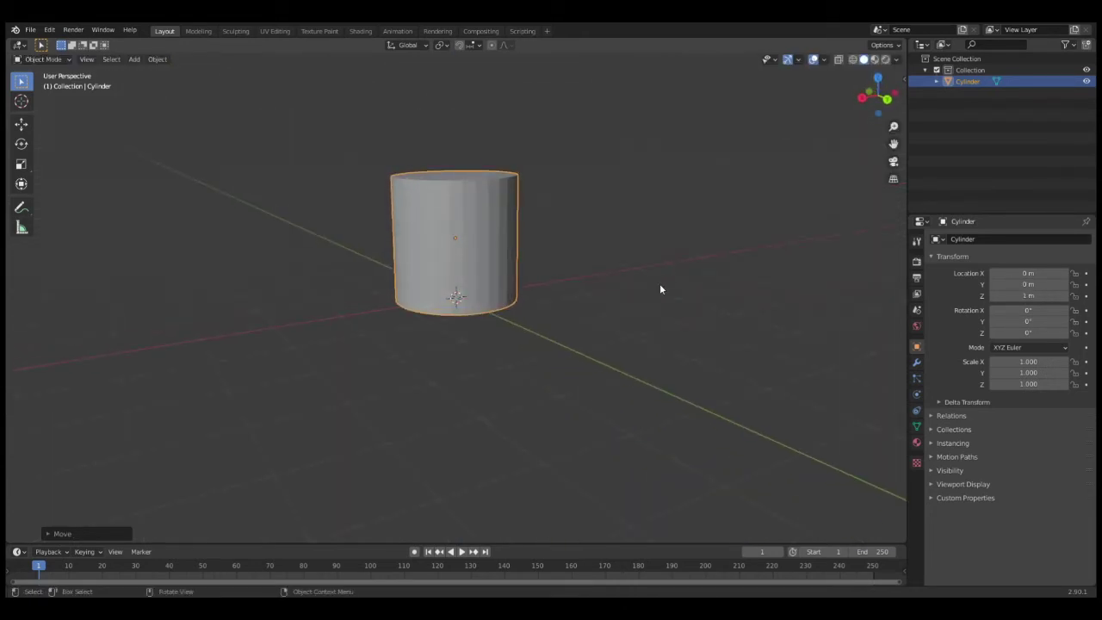
scroll(660, 284, "down", 3)
middle_click_drag(616, 218, 650, 358)
scroll(646, 356, "up", 2)
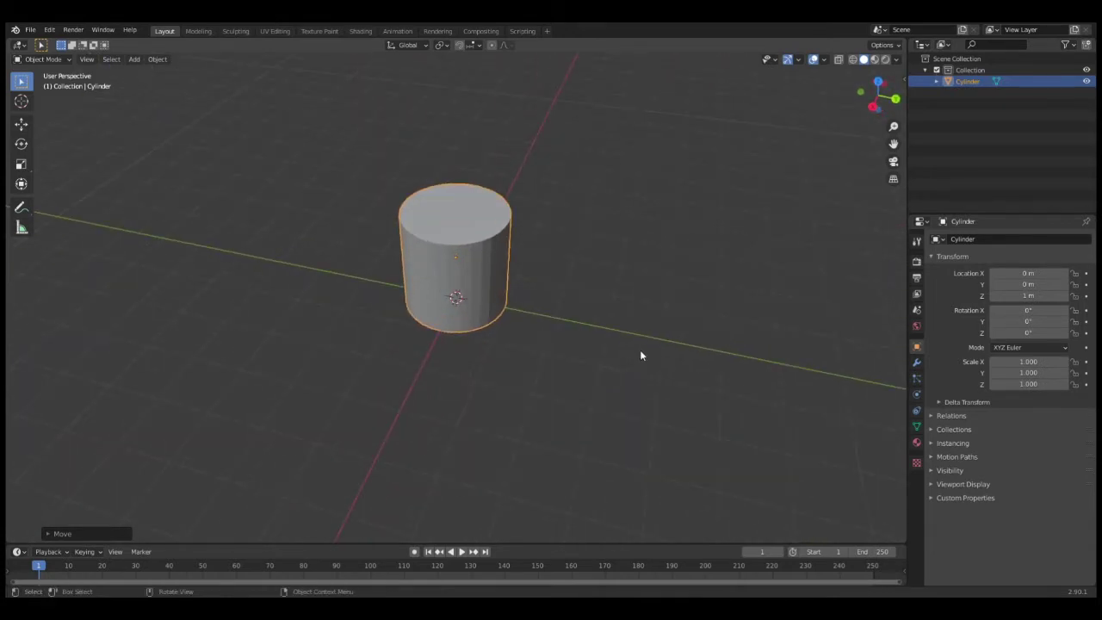
key("Tab")
scroll(482, 258, "up", 3)
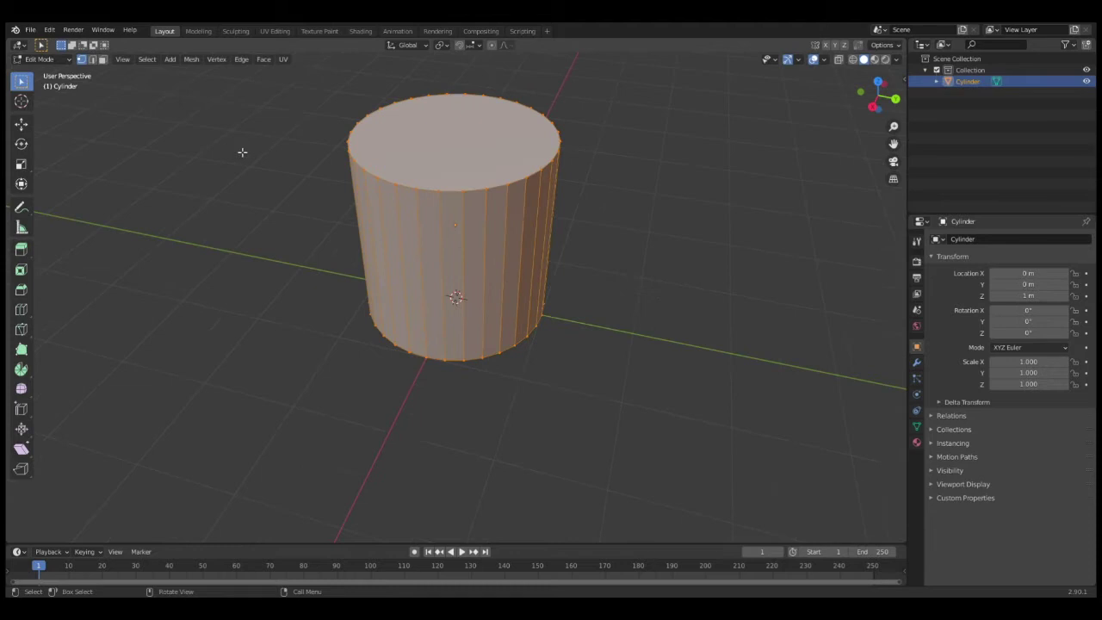
left_click(104, 60)
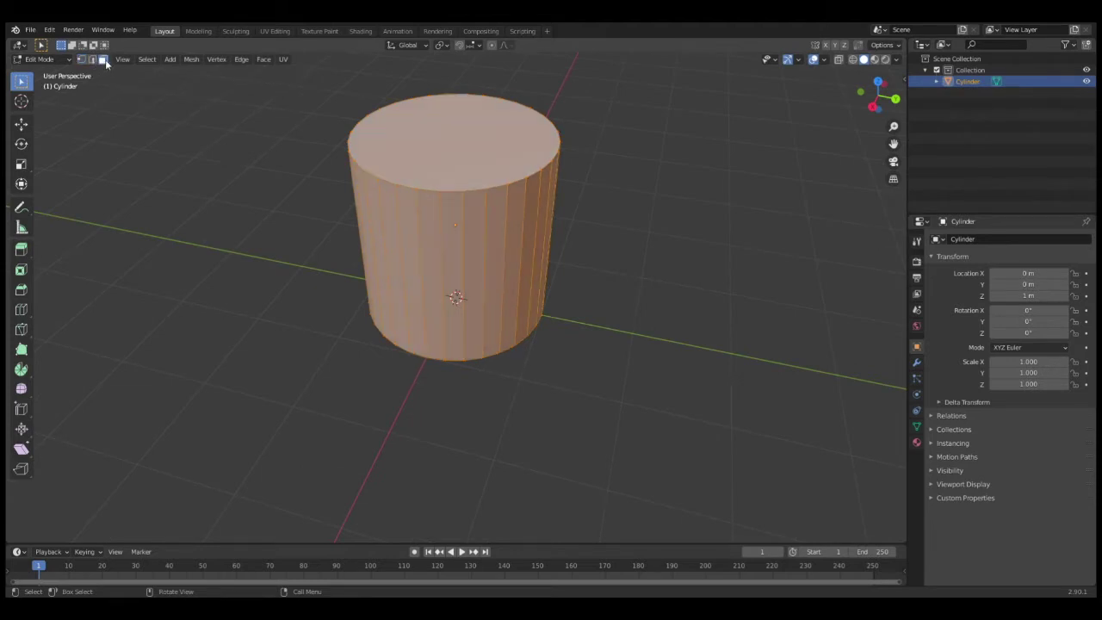
left_click(93, 60)
left_click(103, 60)
left_click(472, 175)
scroll(457, 172, "down", 1)
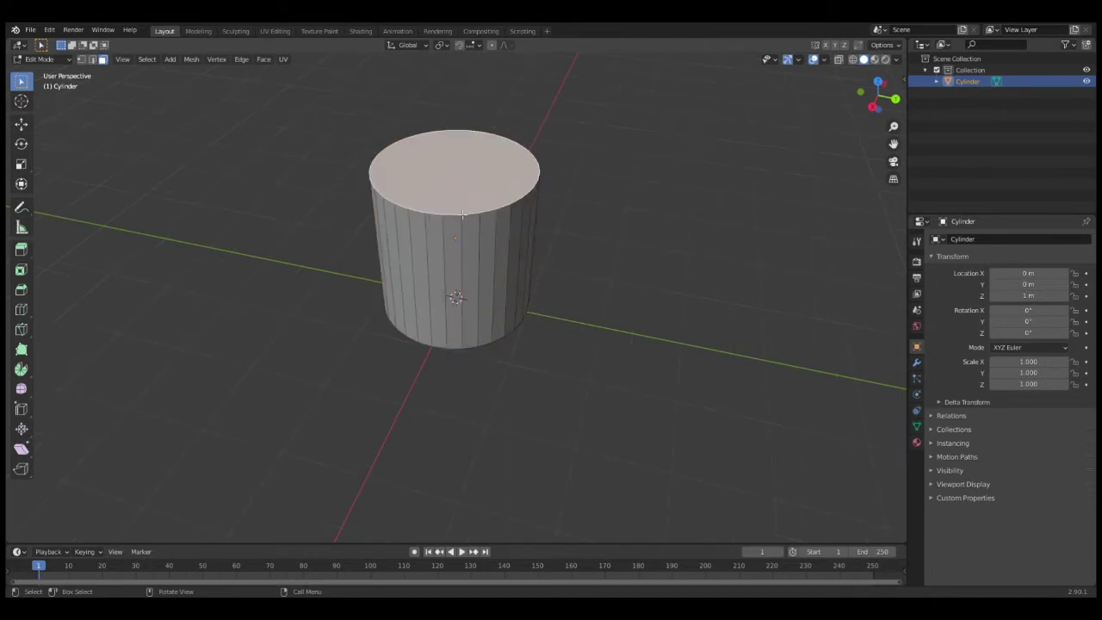
key("x")
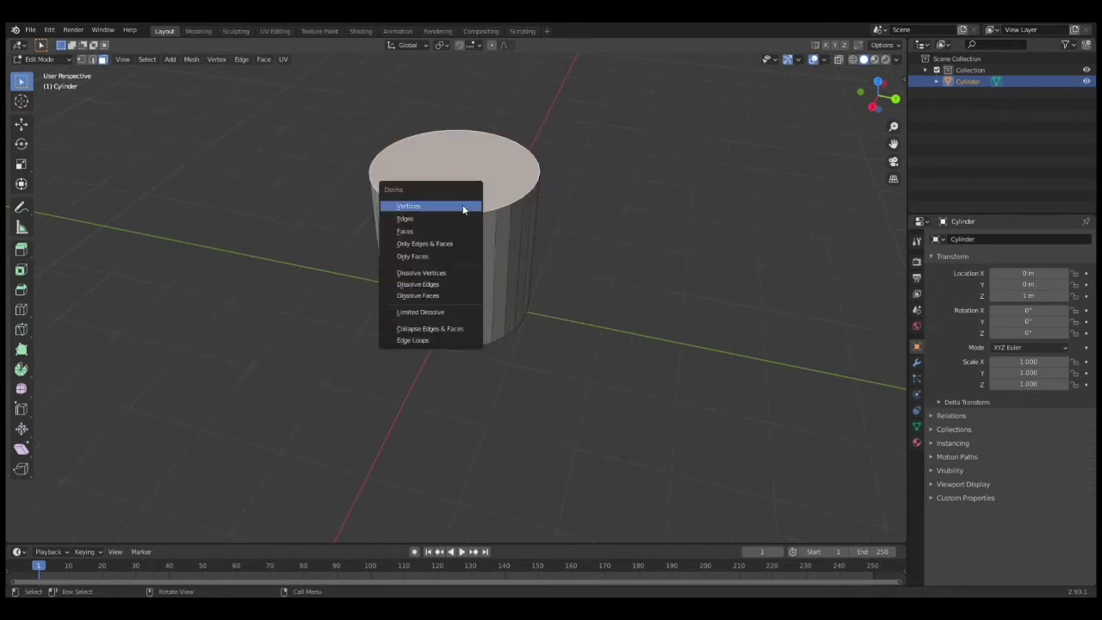
left_click(447, 233)
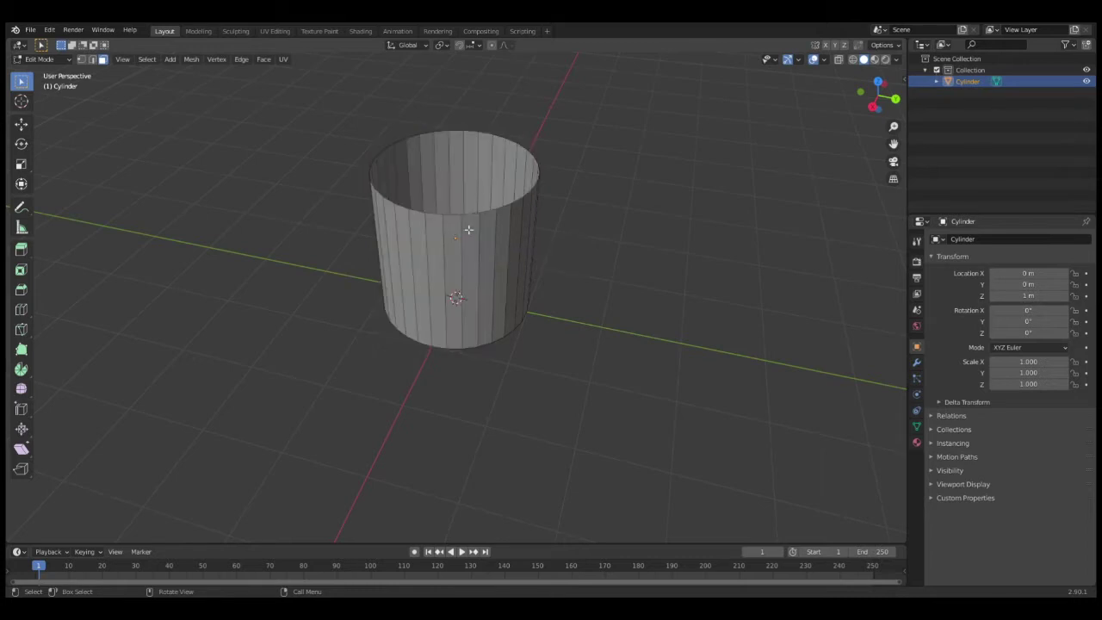
Switch to edge selection and select the whole edge loop around the cylinder's open top.
scroll(527, 215, "up", 1)
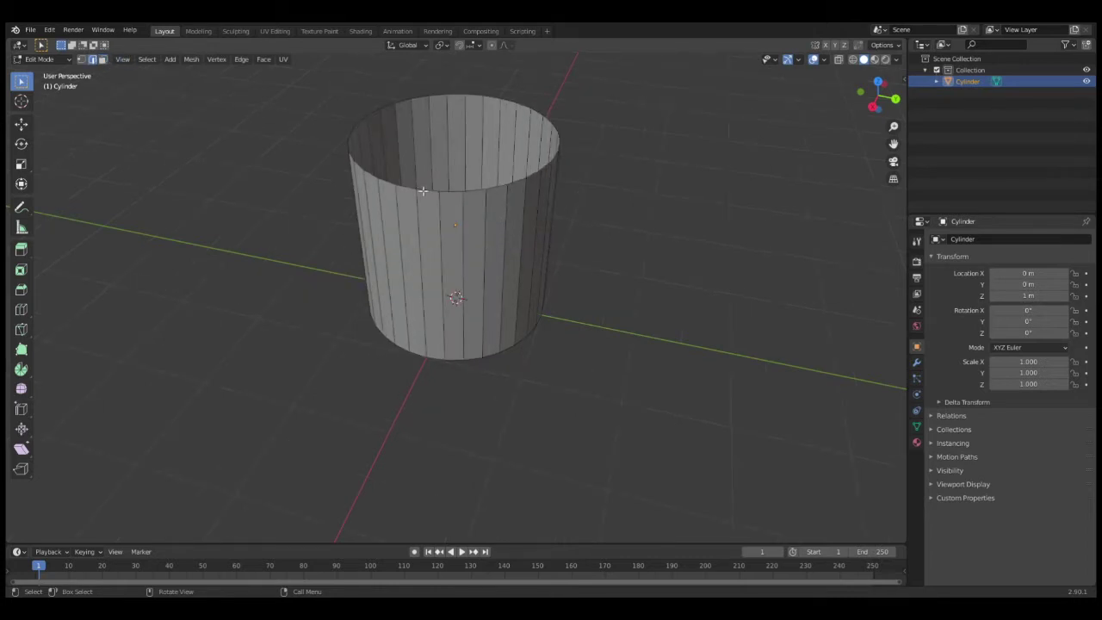
middle_click_drag(457, 196, 569, 265)
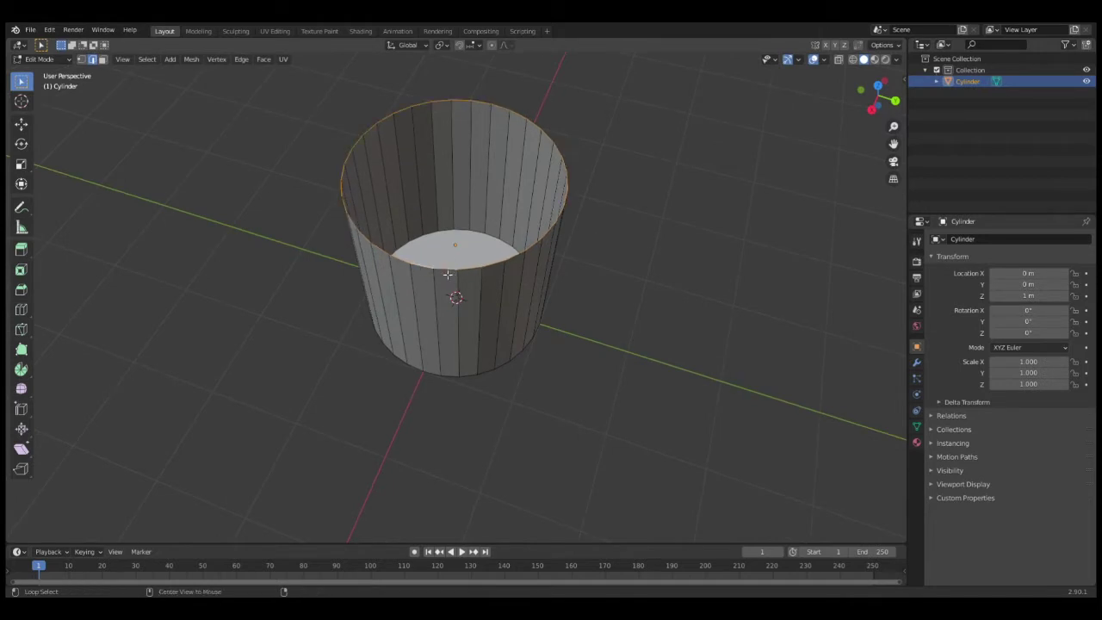
middle_click_drag(428, 273, 515, 200)
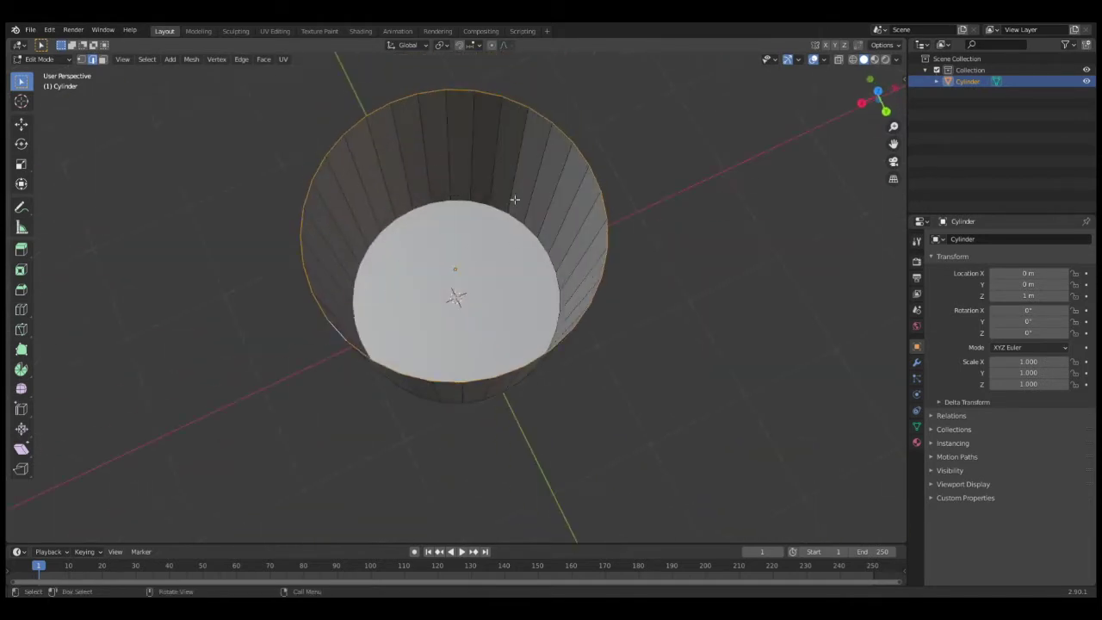
scroll(428, 212, "down", 4)
middle_click_drag(428, 212, 519, 195)
Try moving the top edge loop freely, up and to one side, without an axis constraint.
key("g")
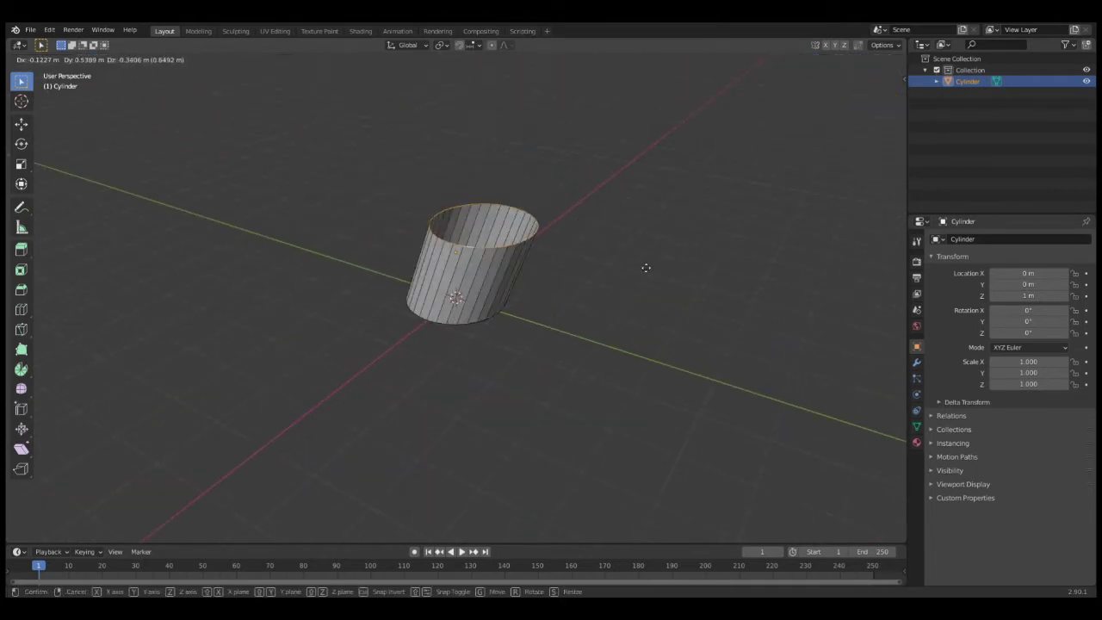
left_click(637, 223)
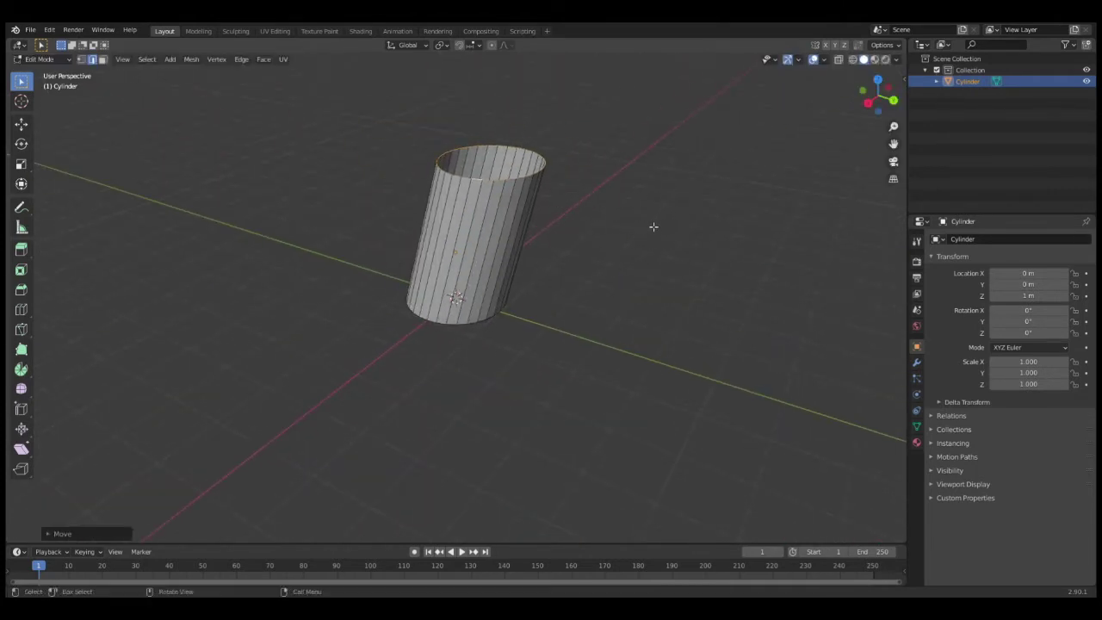
middle_click_drag(652, 229, 603, 207)
middle_click_drag(693, 127, 751, 129)
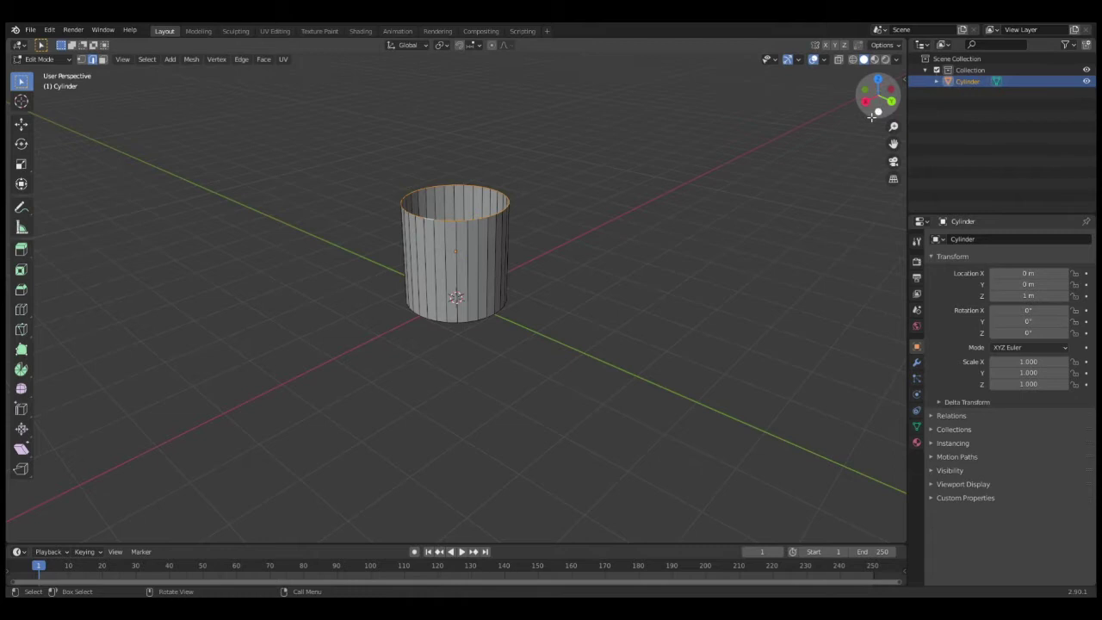
In the right orthographic view, lower the top edge loop along Z to about 0.2 m above the base and scale it outward about 1.3 times.
left_click(872, 109)
scroll(653, 220, "up", 4)
middle_click_drag(652, 219, 662, 270, "shift")
key("g")
key("z")
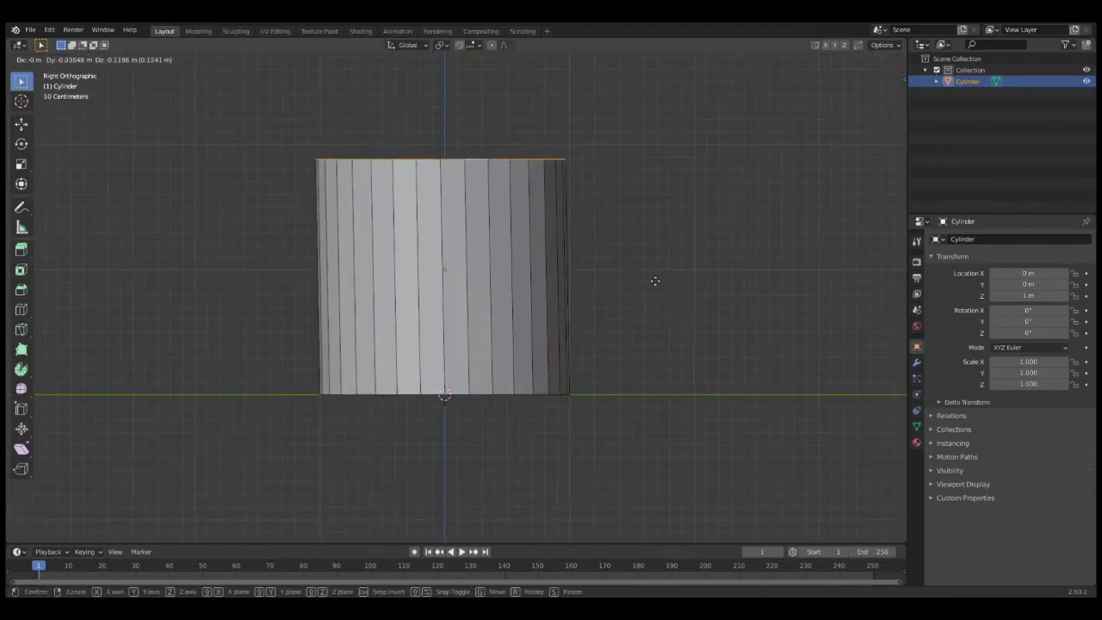
left_click(658, 490)
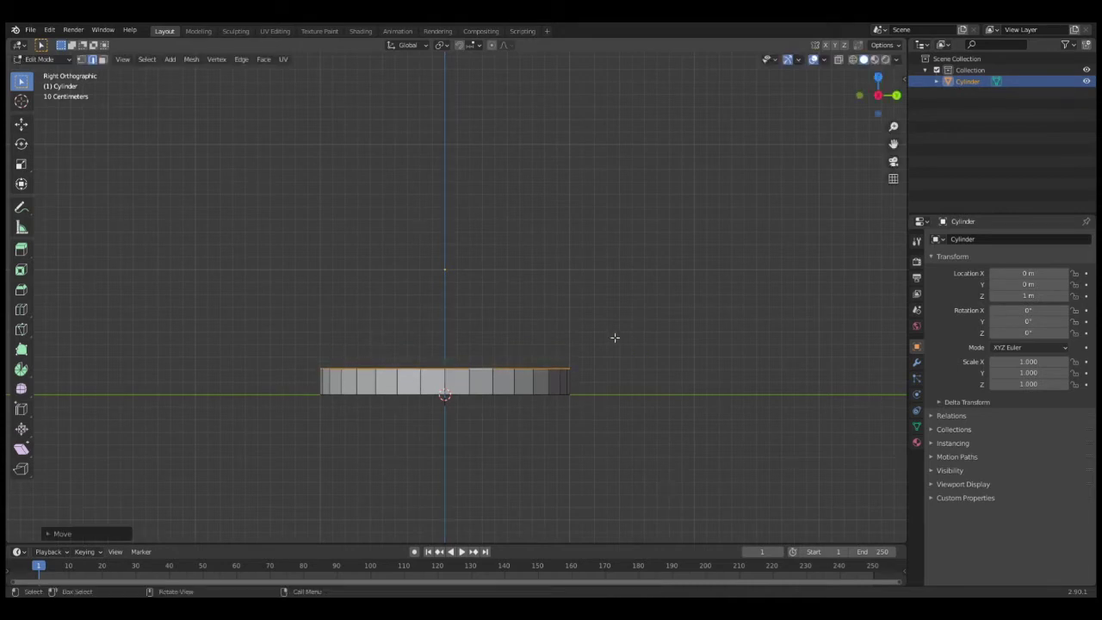
key("s")
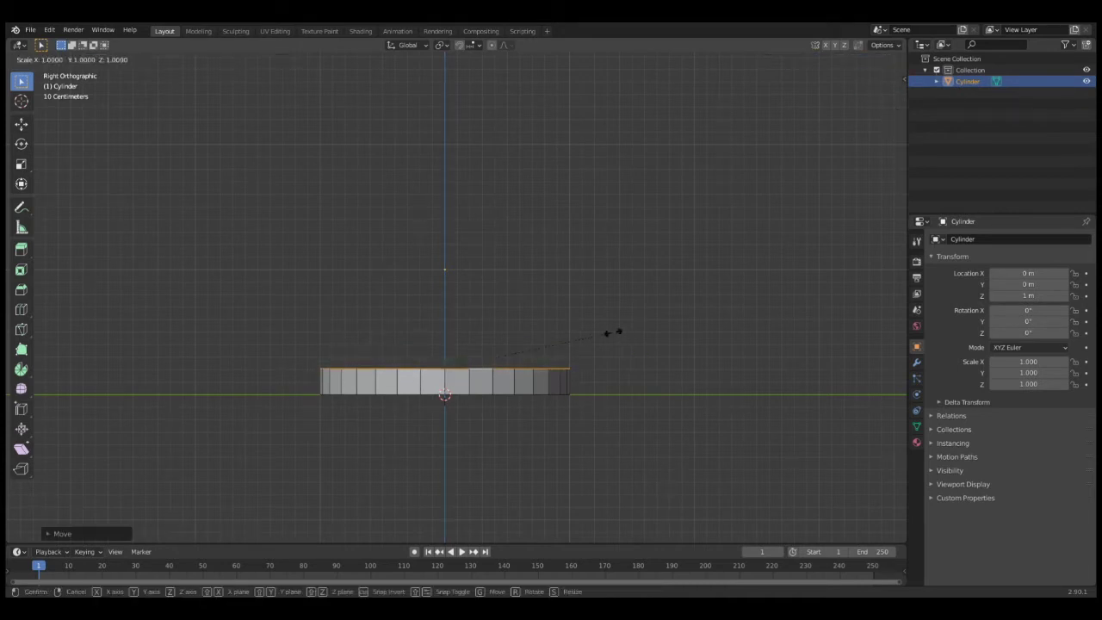
left_click(668, 344)
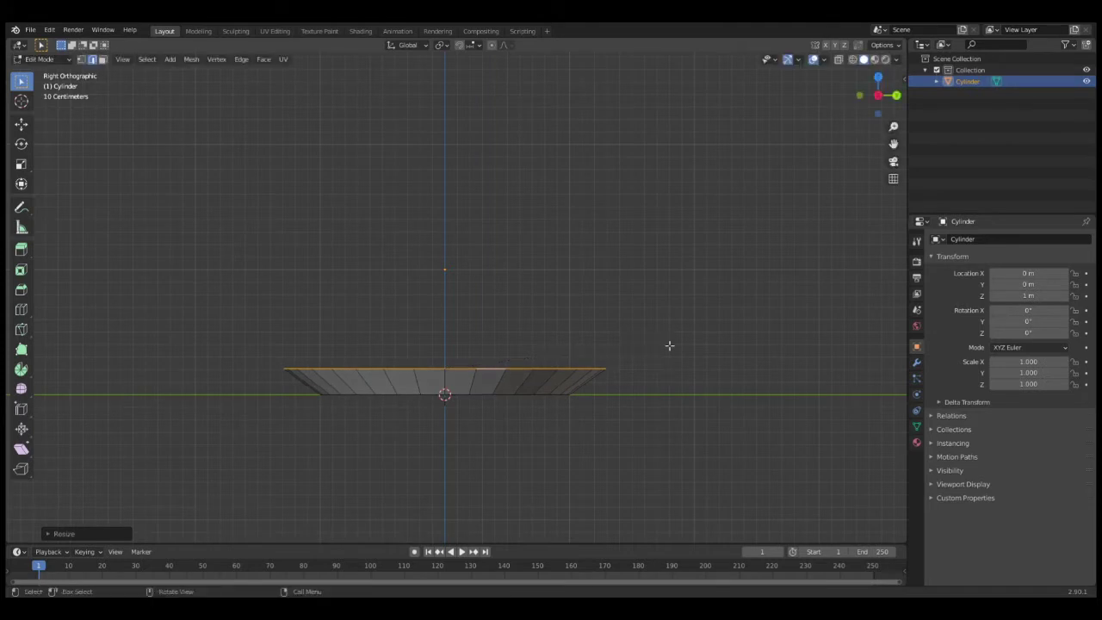
Extrude the rim upward about 0.25 m as a second wall section and scale it outward about 1.2 times.
key("e")
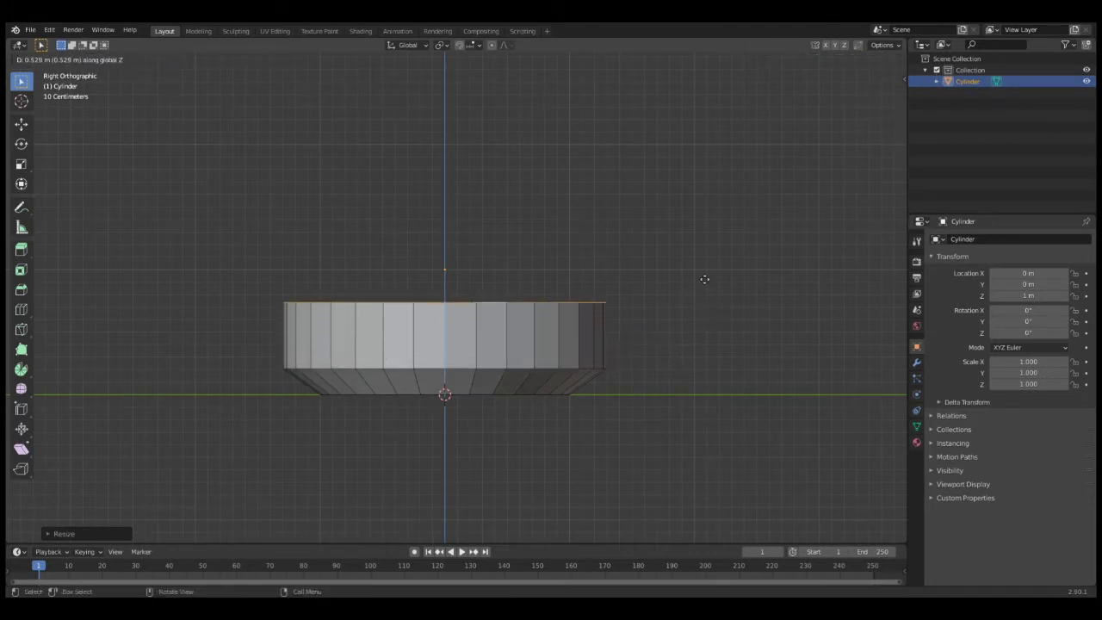
left_click(696, 315)
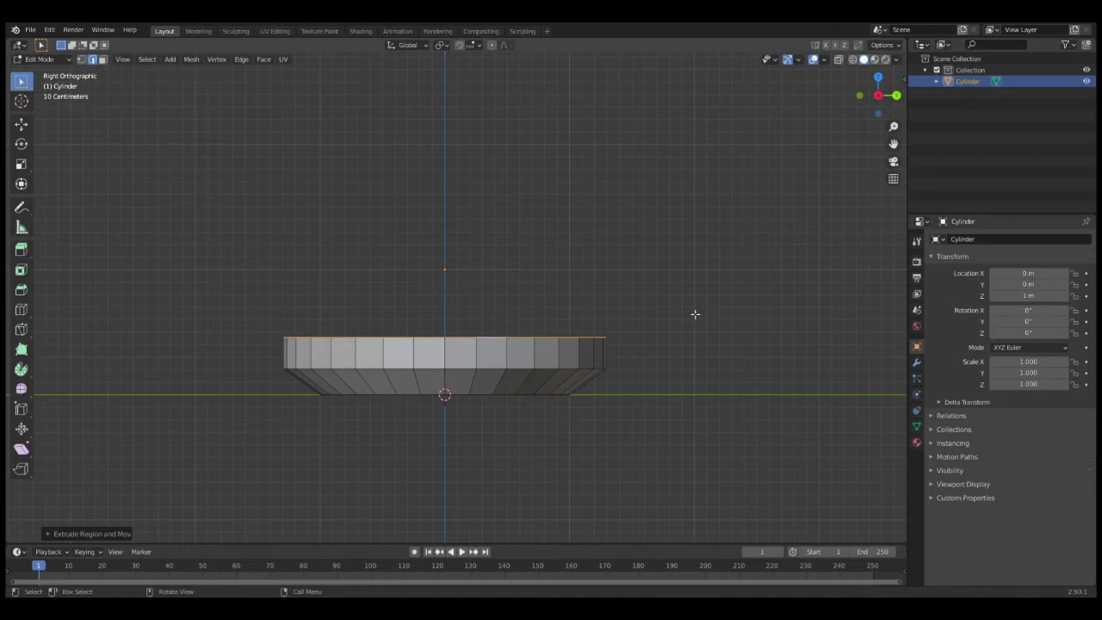
key("s")
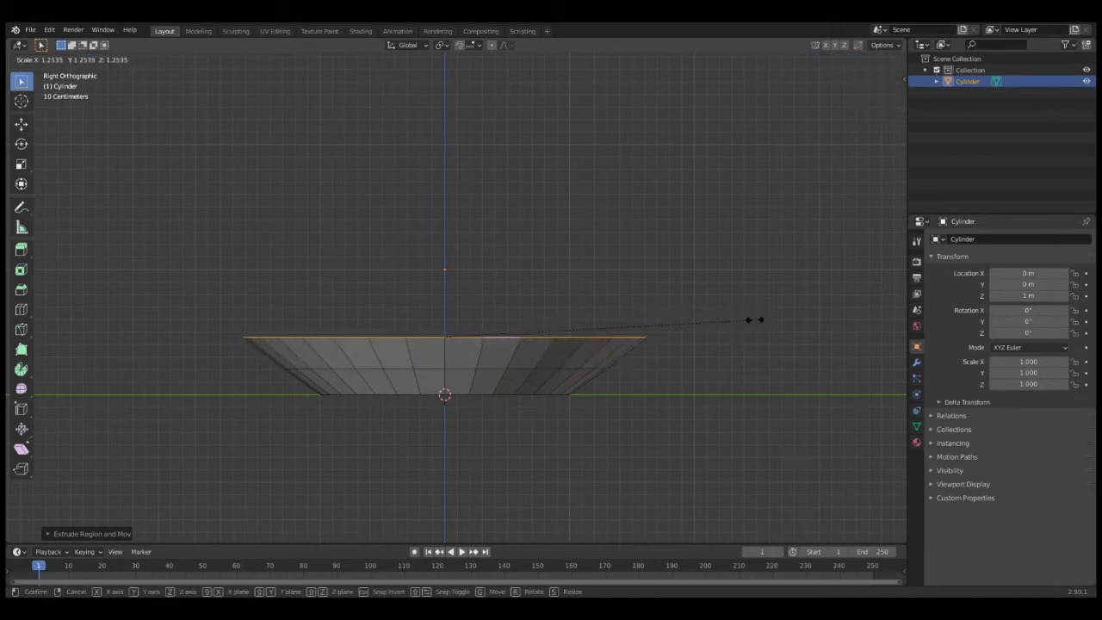
left_click(749, 323)
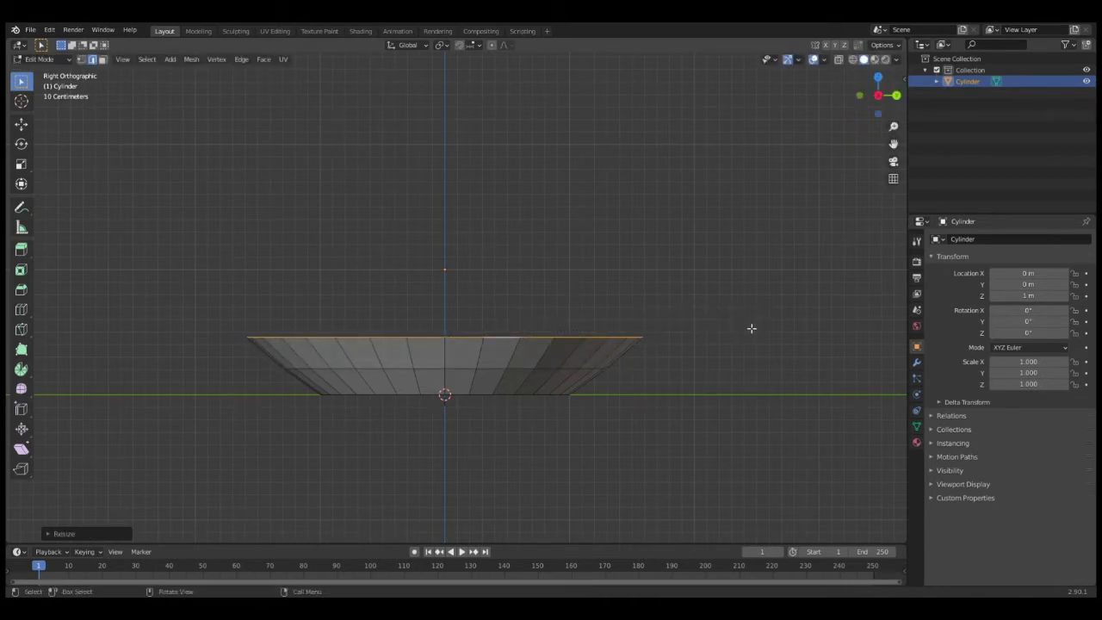
Extrude a third wall section about 0.27 m upward from the rim and widen its top edge about 1.2 times.
key("e")
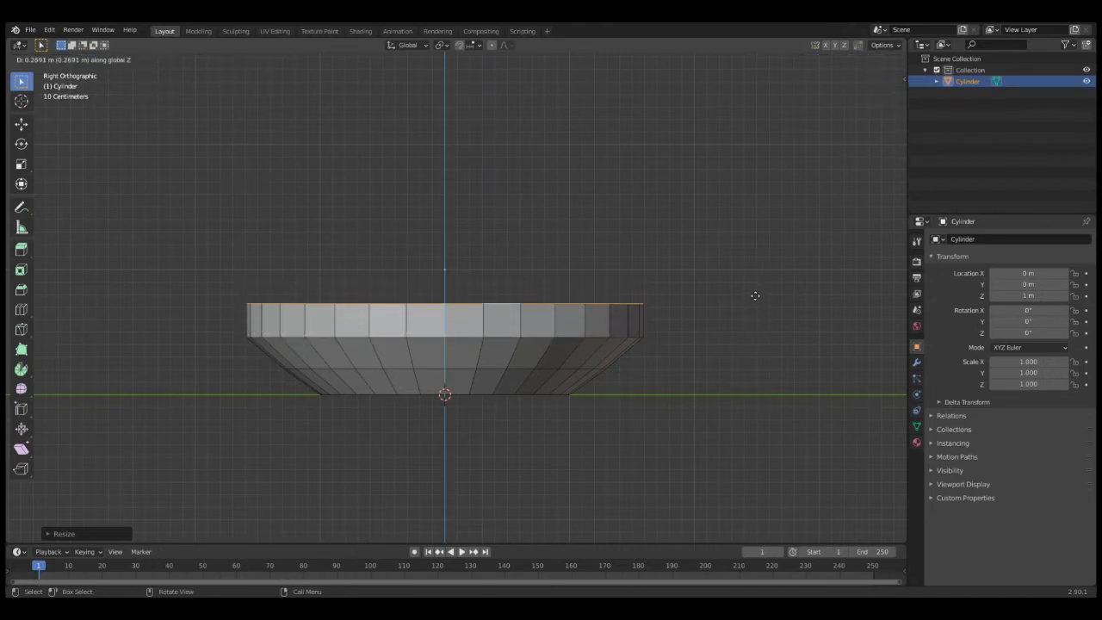
left_click(754, 295)
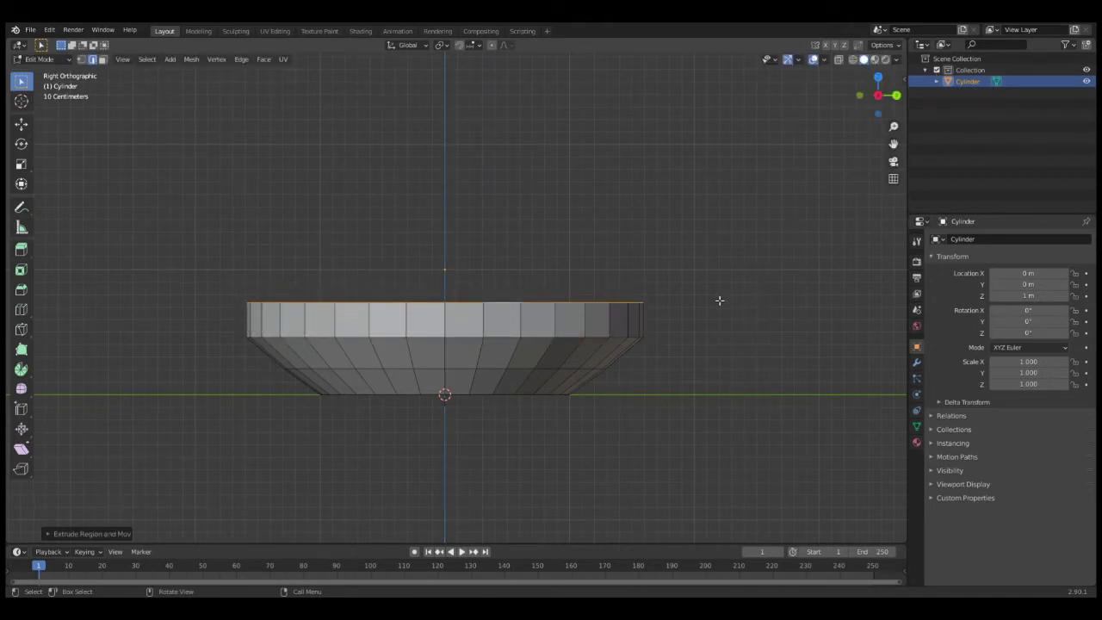
key("s")
left_click(774, 307)
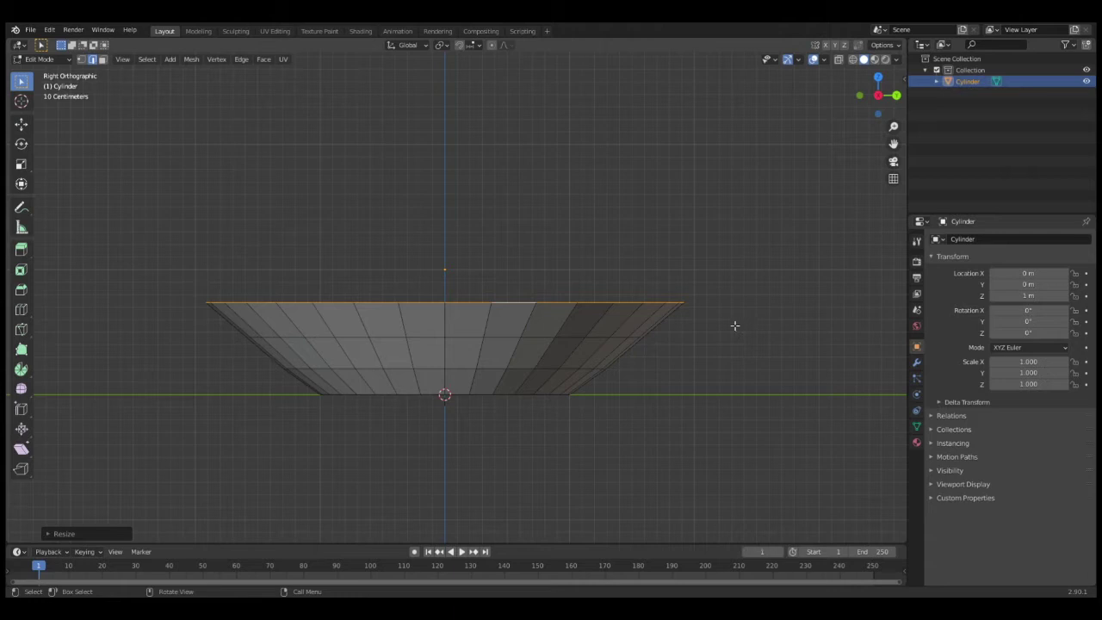
Extrude a fourth wall section about 0.3 m upward from the rim and widen its top edge about 1.06 times.
key("e")
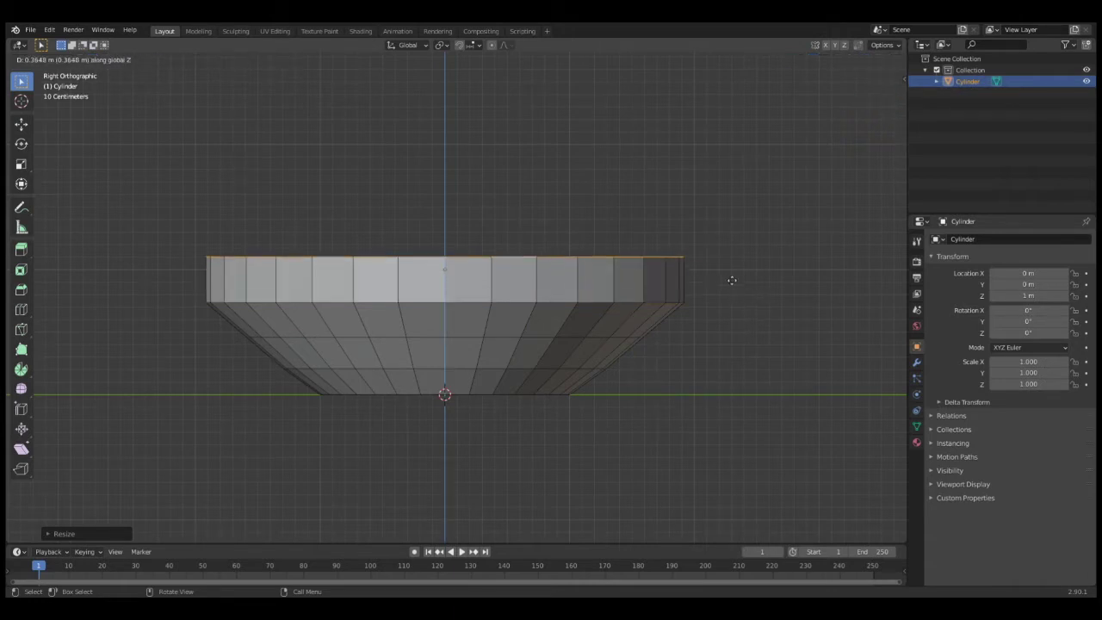
left_click(722, 280)
key("s")
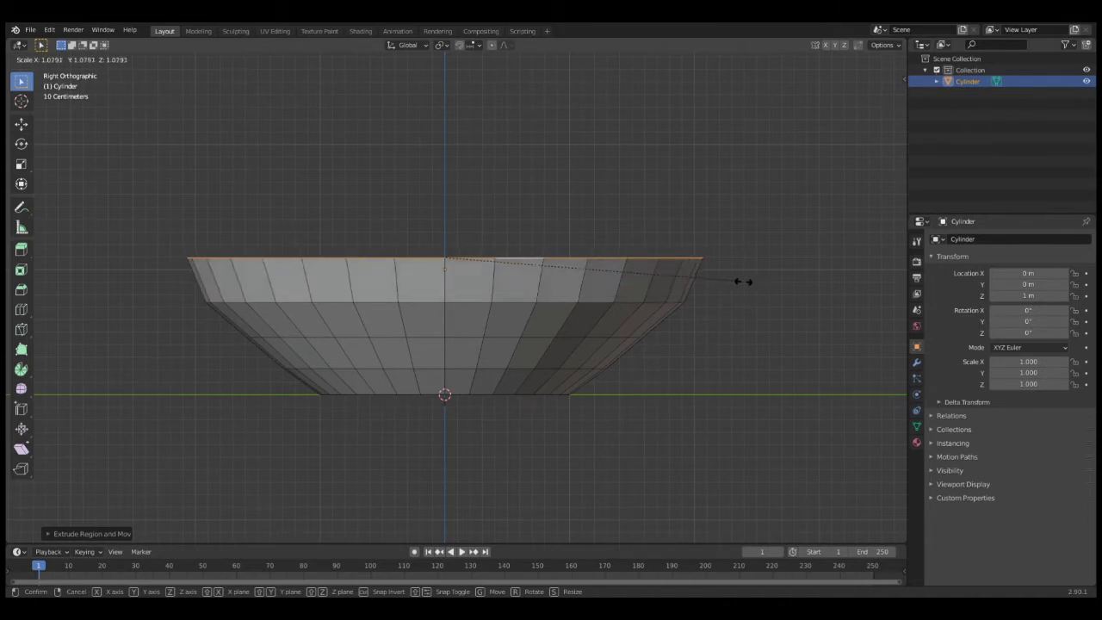
left_click(771, 294)
key("g")
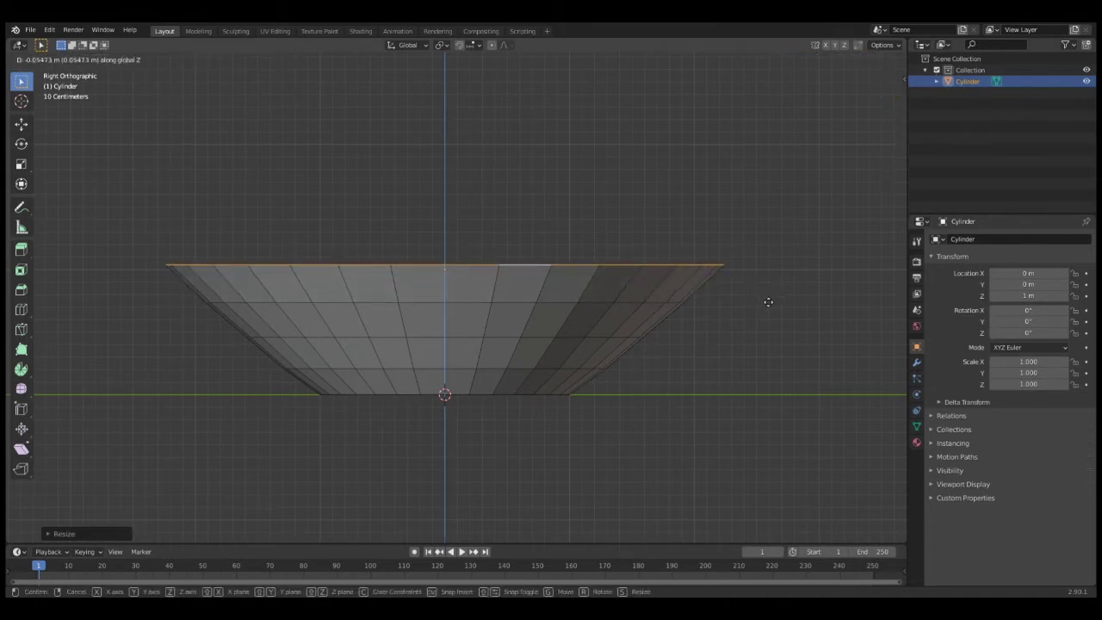
left_click(768, 304)
key("s")
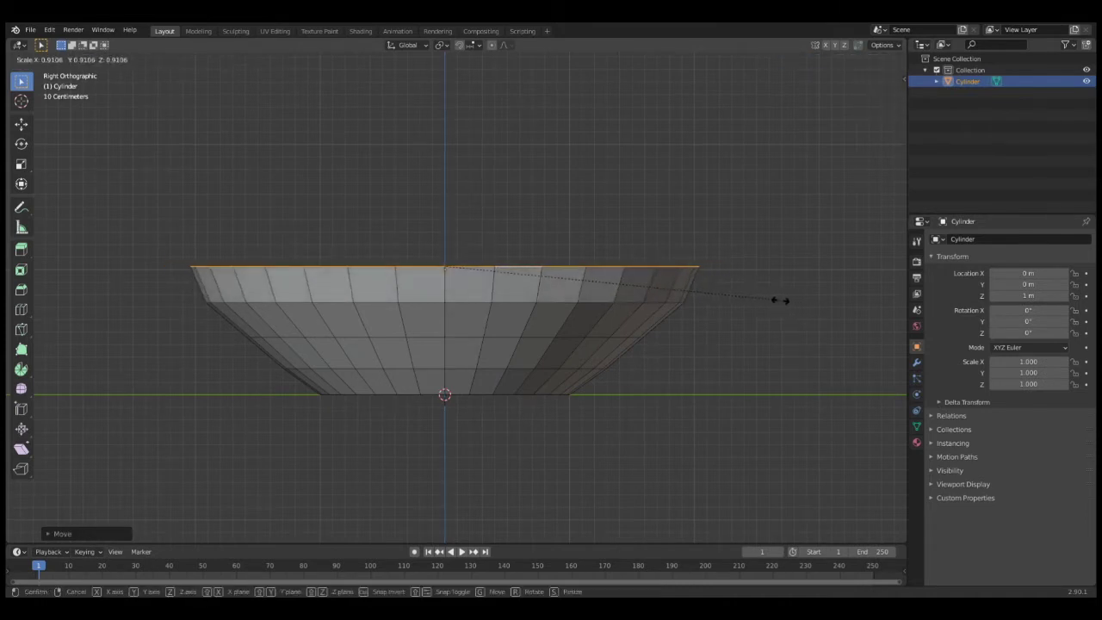
left_click(784, 302)
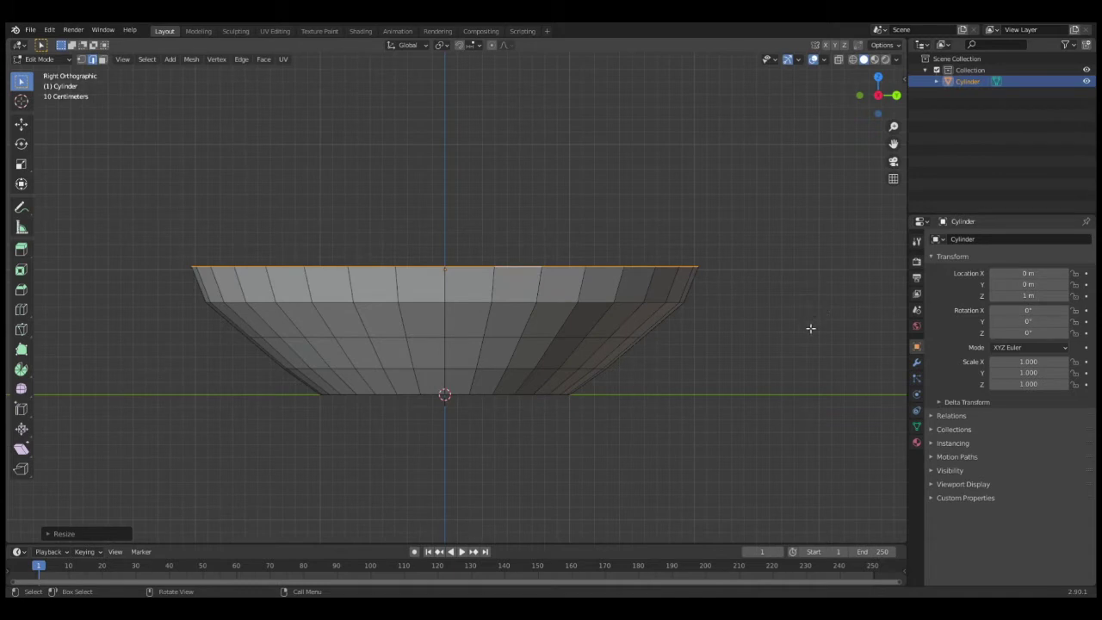
Extrude two more wall sections about 0.3 m high each, widening the first rim about 1.03 times and narrowing the second about 0.97 times.
key("e")
left_click(807, 291)
key("s")
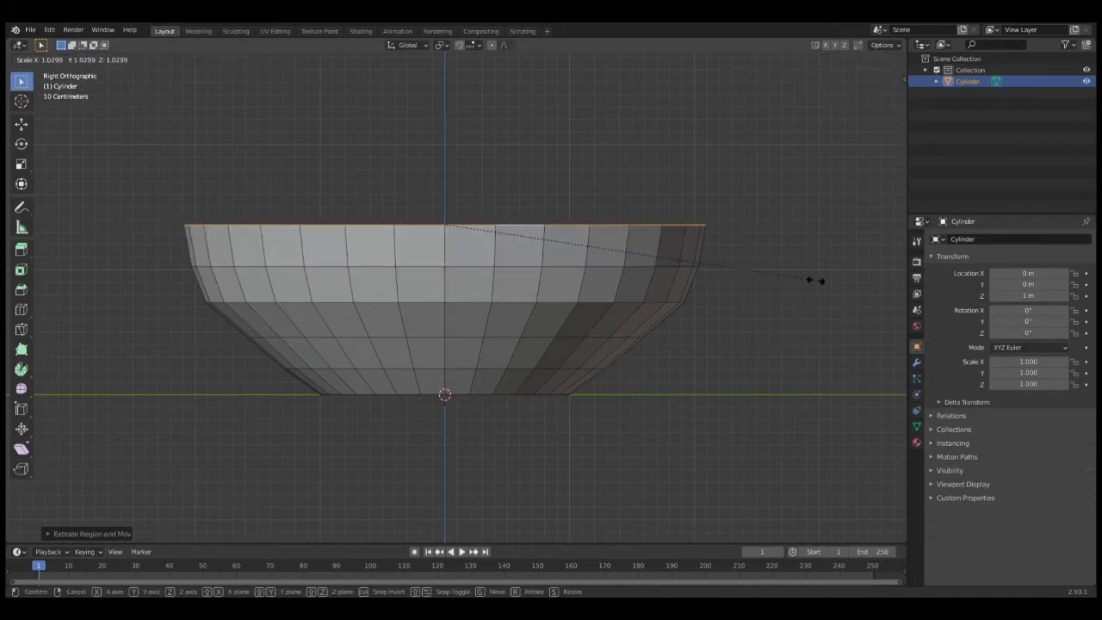
left_click(818, 280)
key("e")
left_click(823, 259)
key("s")
left_click(805, 246)
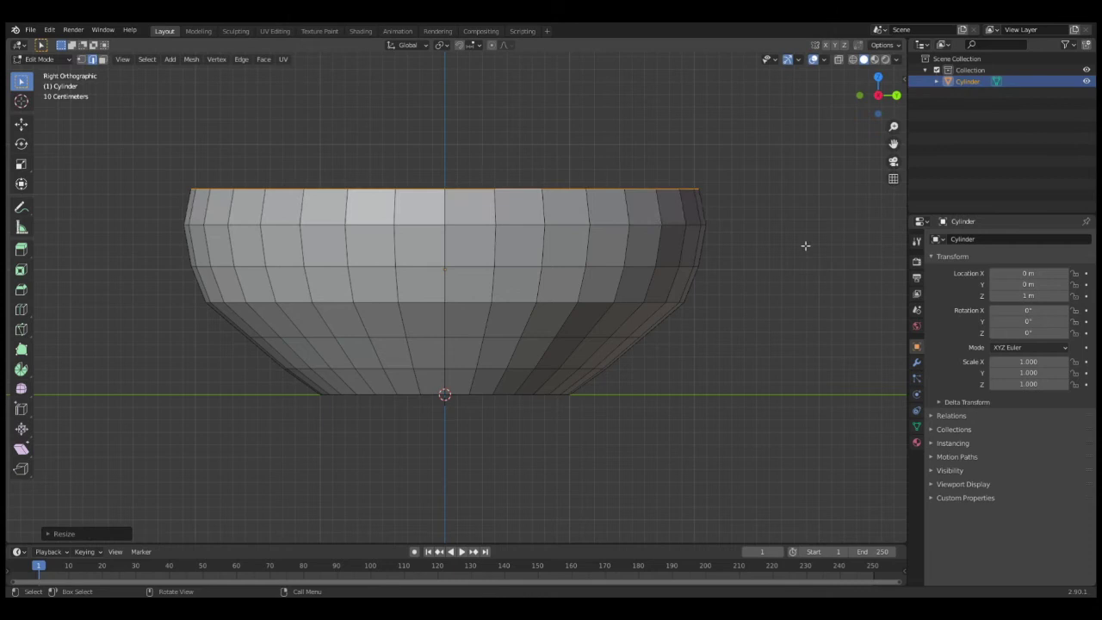
Extrude two short shoulder sections about 0.2 m high each above the widest part, narrowing the rim to about 2.5 m across.
key("e")
left_click(788, 214)
key("s")
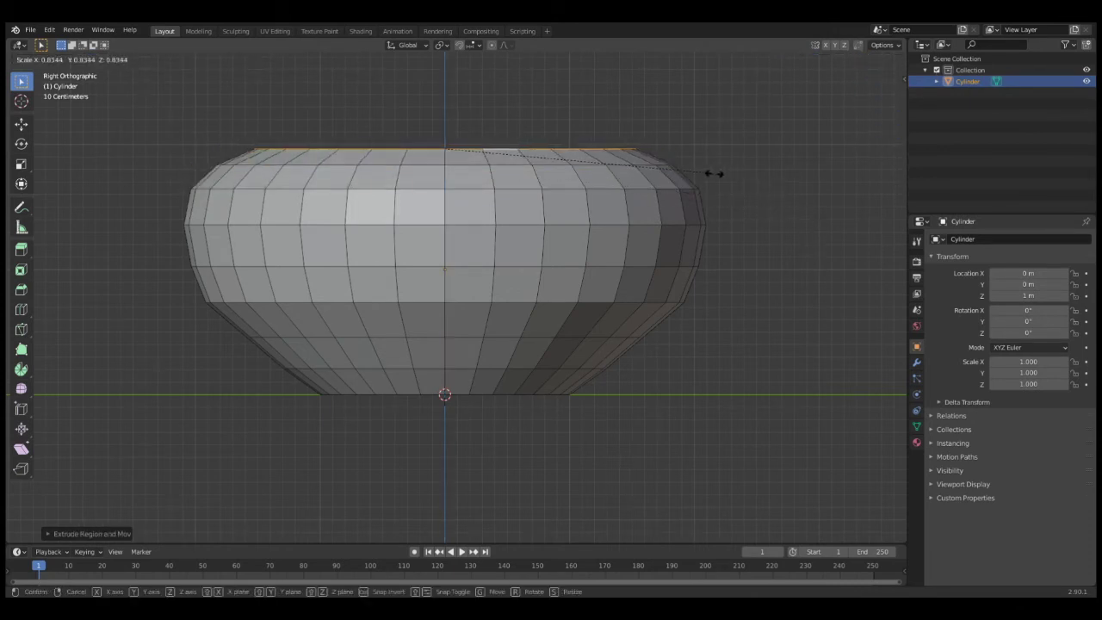
left_click(670, 160)
Extrude two more shallow sections and scale them inward, tapering the top opening to about 0.3 m across.
key("e")
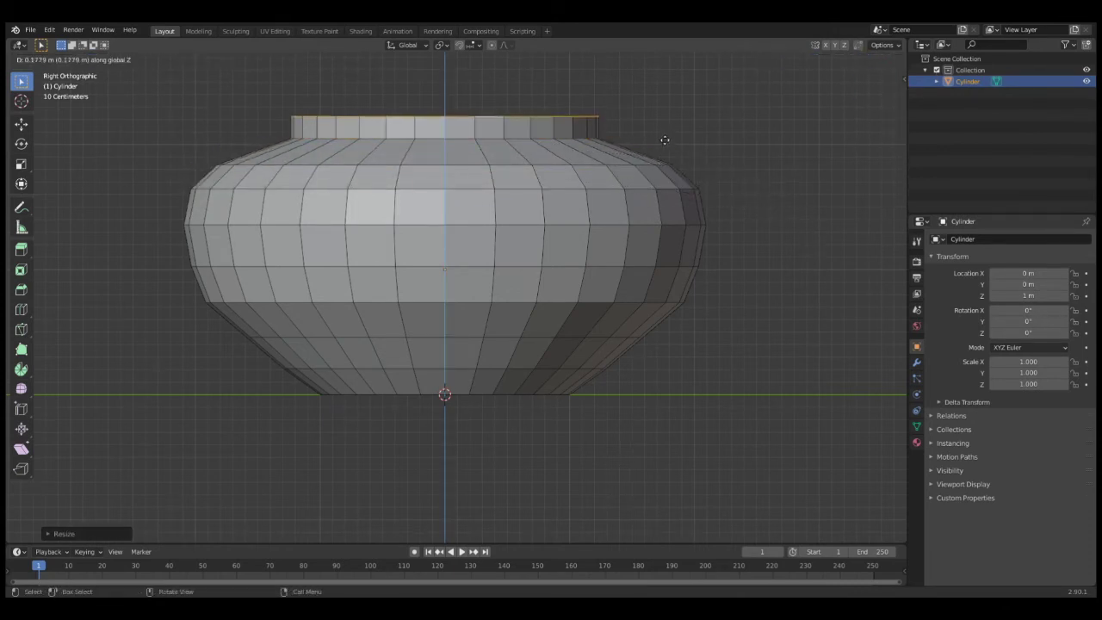
left_click(590, 106)
key("s")
left_click(670, 189)
key("e")
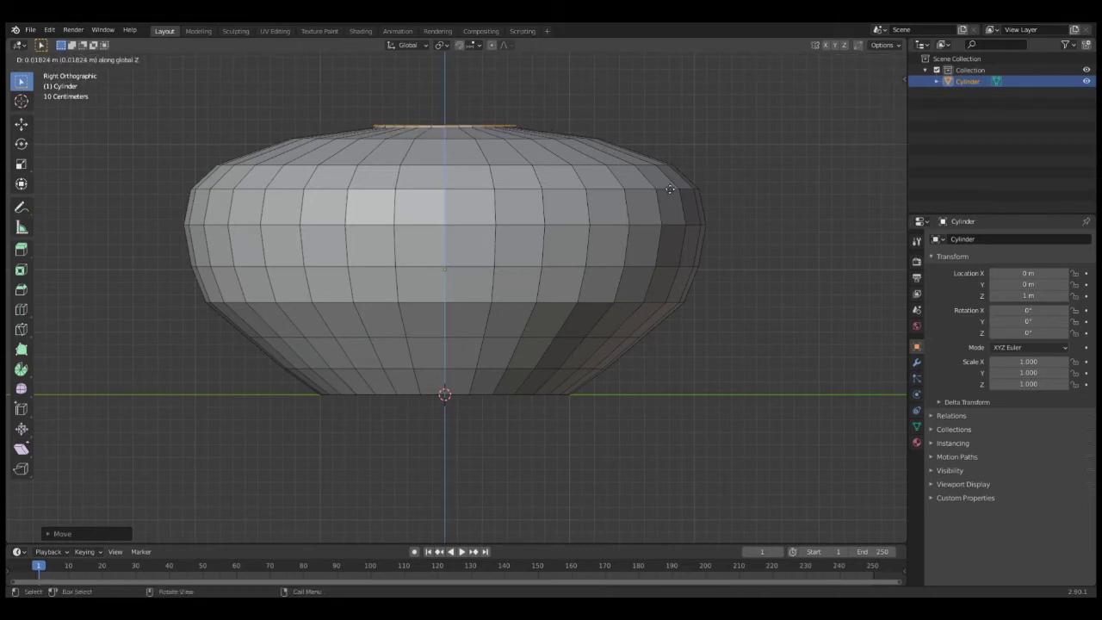
left_click(512, 142)
key("s")
left_click(546, 149)
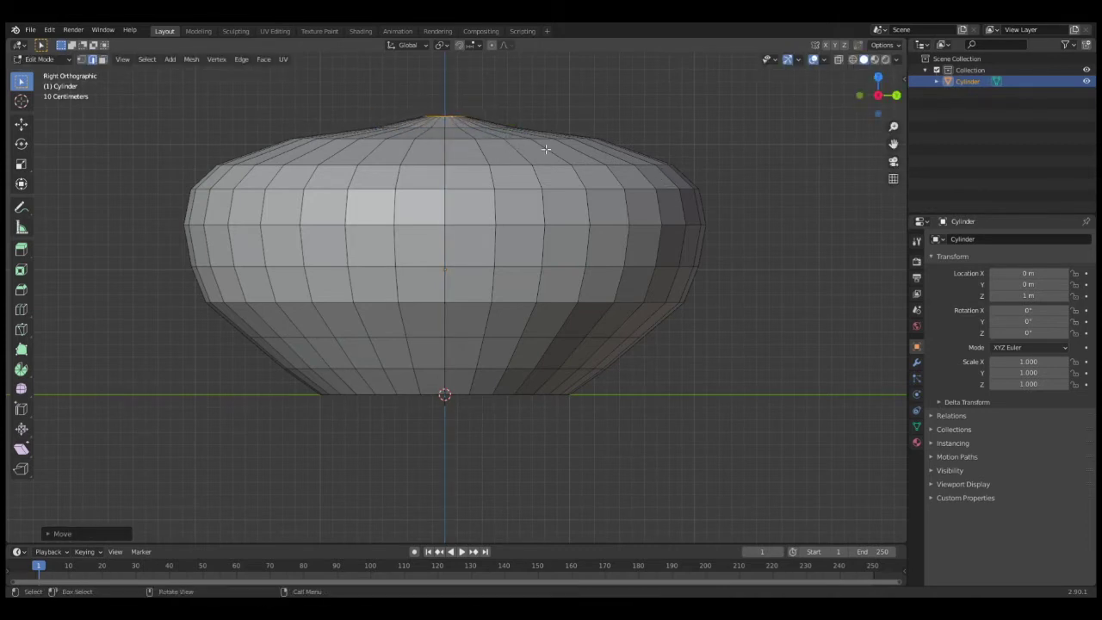
Widen the small top opening slightly and check the vessel's shape in Object Mode.
middle_click_drag(546, 149, 598, 304)
key("s")
left_click(624, 207)
scroll(597, 307, "up", 2)
key("Tab")
scroll(594, 308, "down", 2)
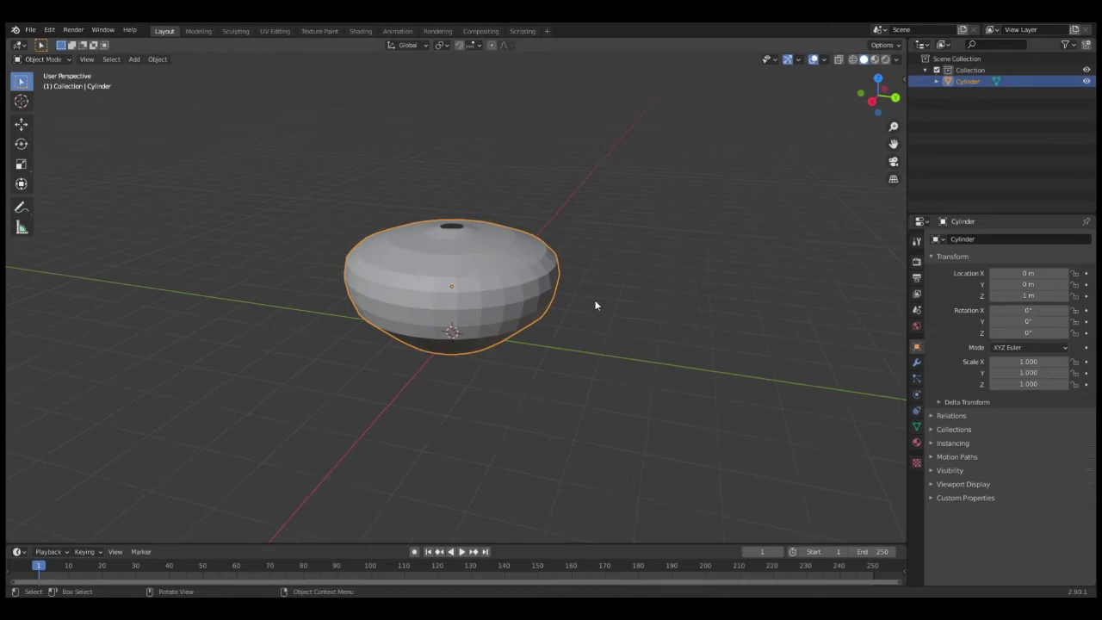
middle_click_drag(595, 305, 497, 334)
scroll(497, 334, "up", 2)
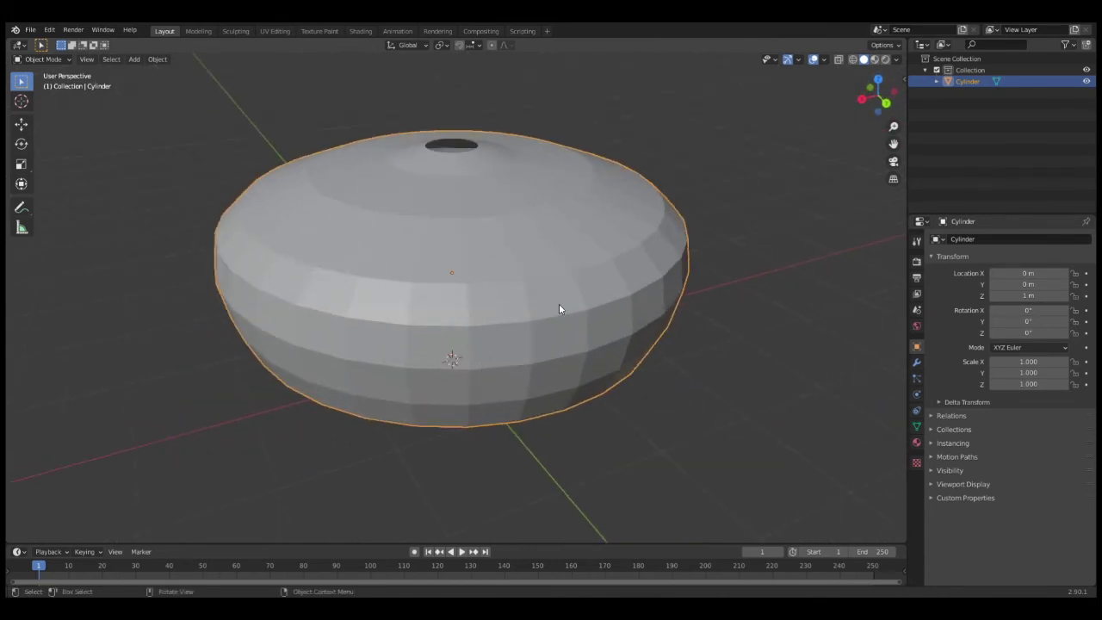
Subdivide the entire mesh in Edit Mode with 1 cut and a smoothness of 1.000.
key("Tab")
scroll(561, 334, "down", 2)
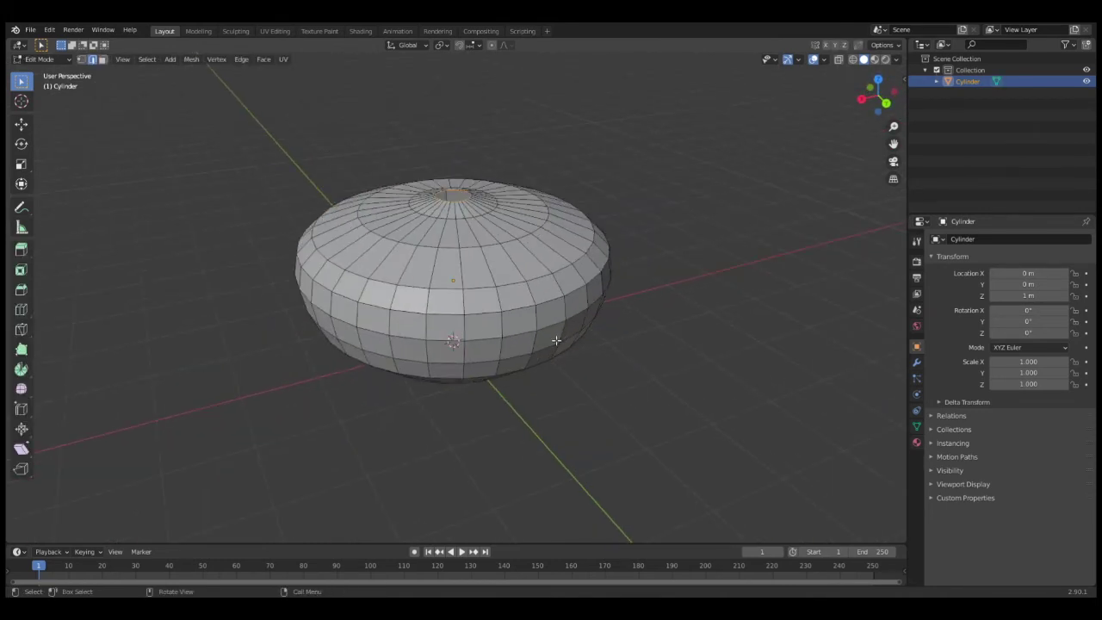
key("a")
right_click(500, 323)
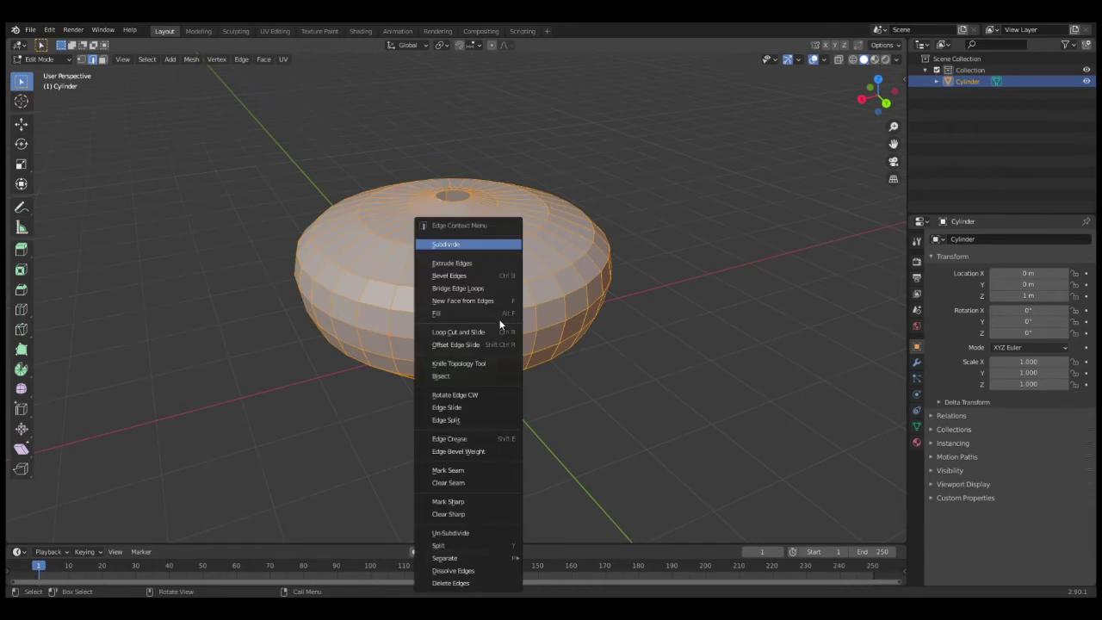
left_click(474, 245)
left_click(94, 534)
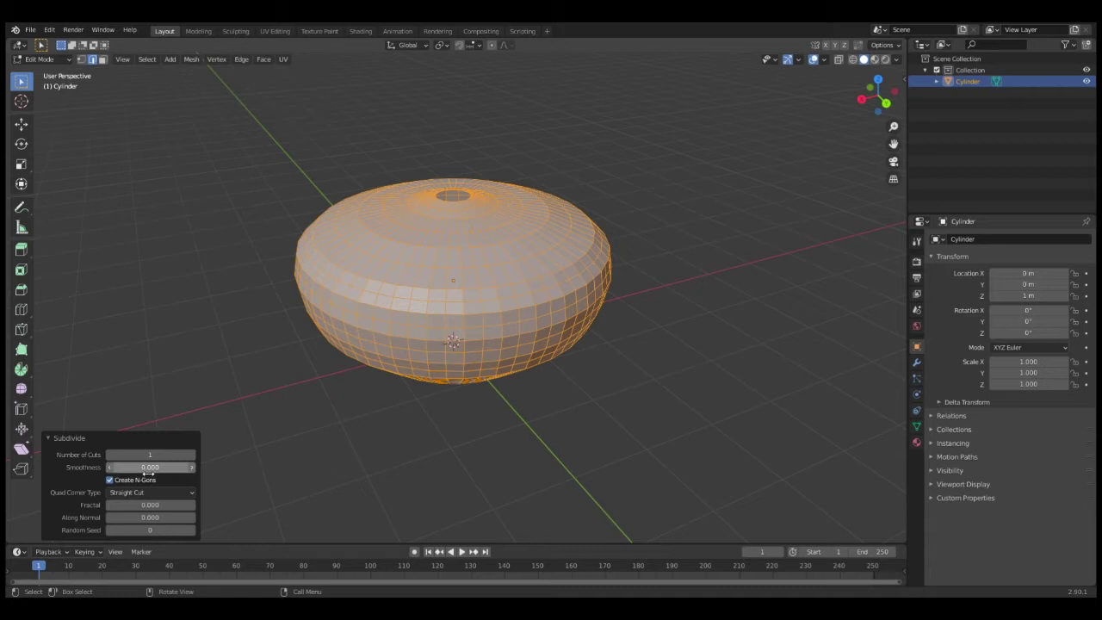
left_click_drag(148, 468, 194, 468)
scroll(456, 284, "down", 3)
middle_click_drag(456, 284, 504, 224)
scroll(504, 224, "up", 4)
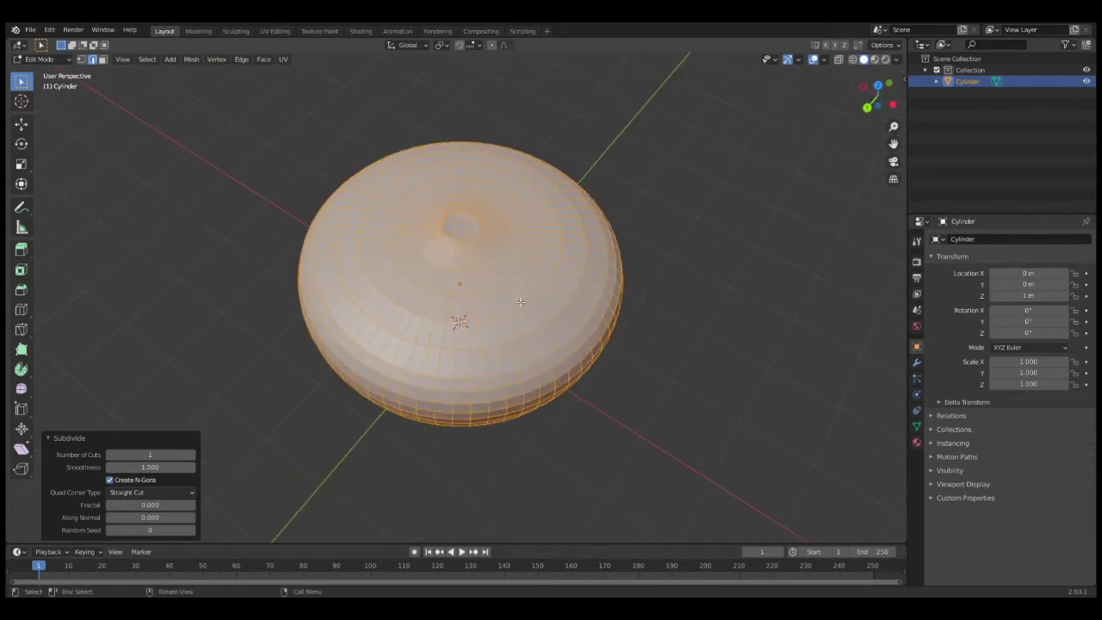
Subdivide the entire mesh two more times and inspect the smoothed vessel and its opening in Object Mode.
right_click(504, 242)
left_click(503, 239)
middle_click_drag(524, 388, 642, 341)
key("Tab")
key("Tab")
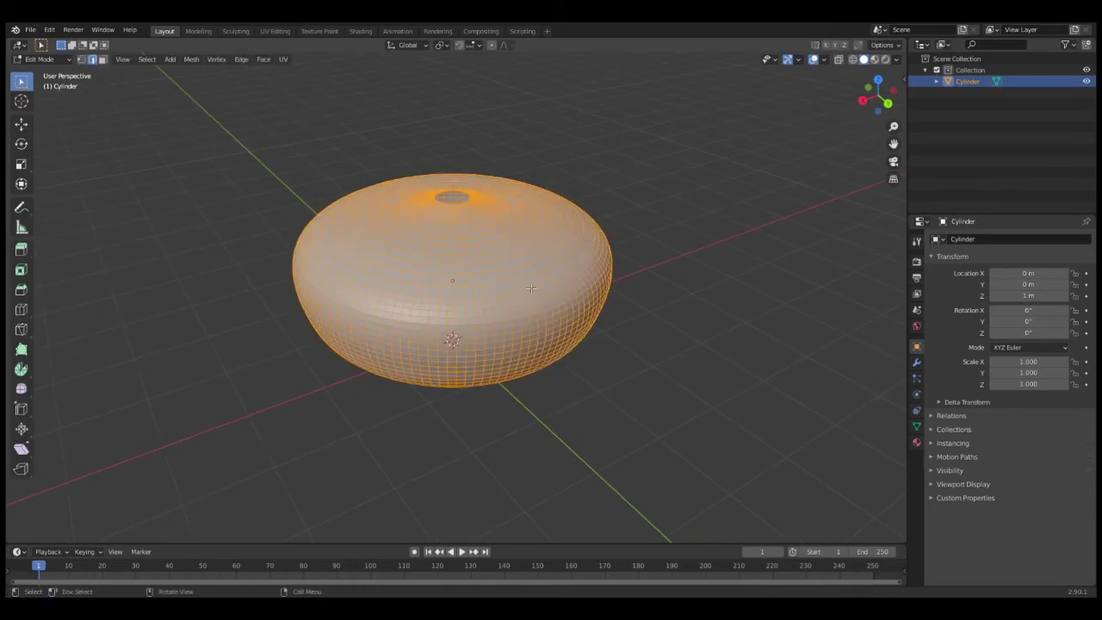
middle_click_drag(536, 290, 501, 318)
right_click(498, 289)
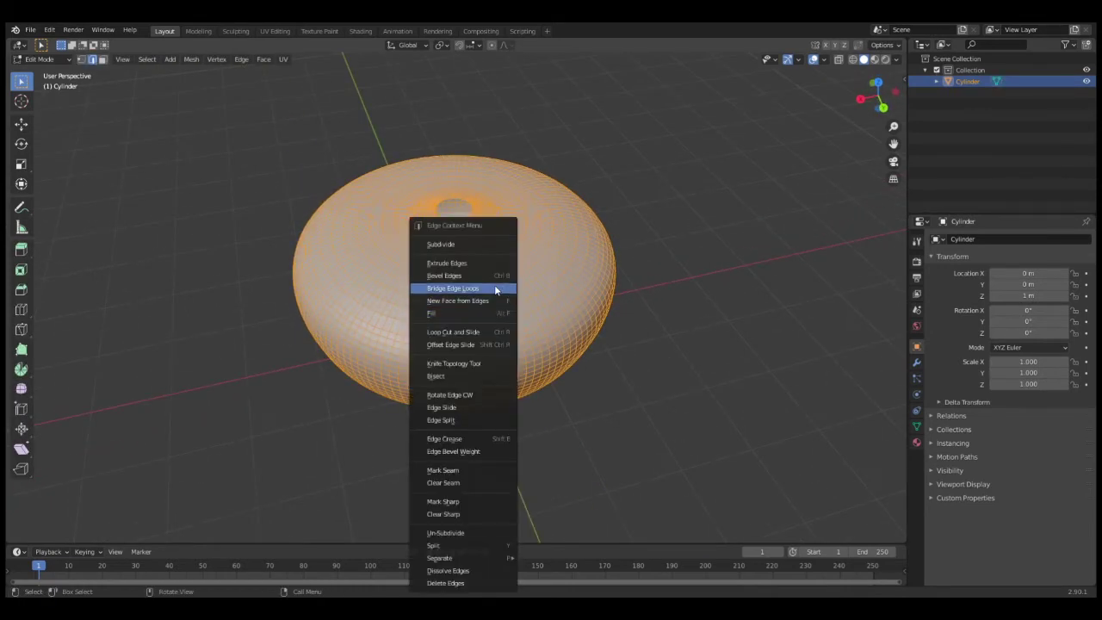
left_click(496, 250)
key("Tab")
middle_click_drag(580, 399, 513, 346)
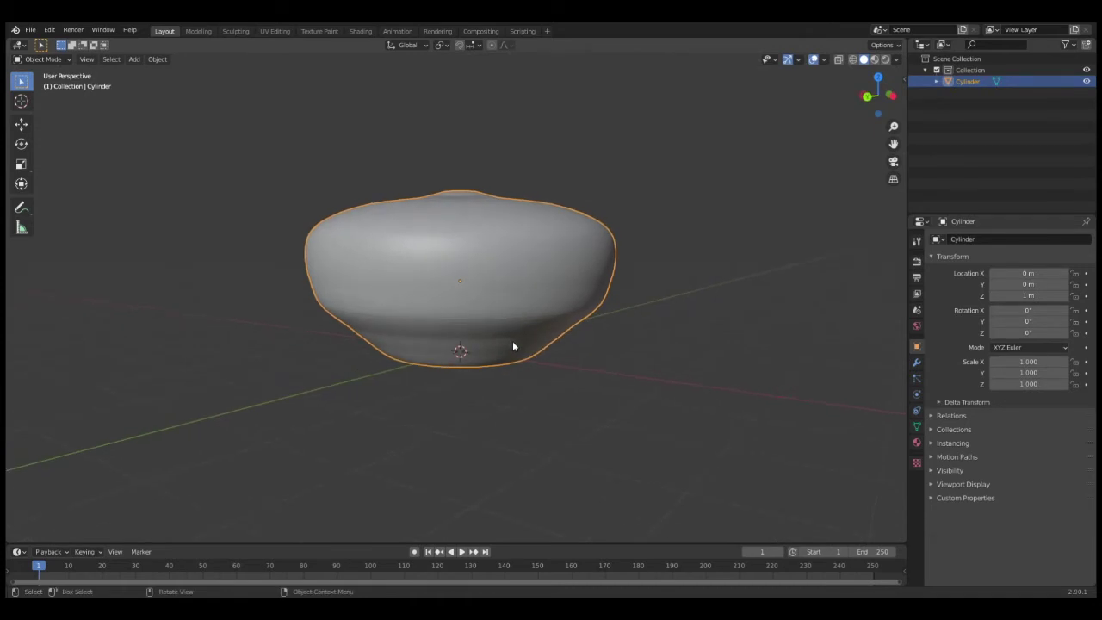
middle_click_drag(513, 346, 566, 405)
scroll(563, 284, "up", 5)
scroll(556, 250, "down", 2)
scroll(556, 250, "up", 1)
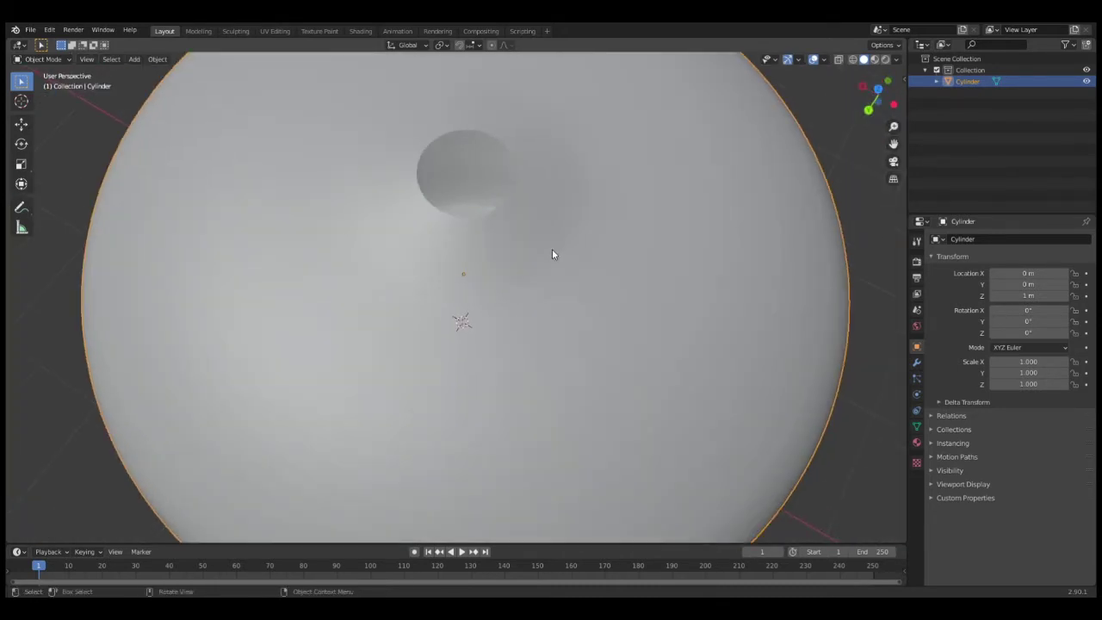
Select the edge loop around the top opening in Edit Mode and extrude it about 2.14 m upward along Z as a neck.
key("Tab")
middle_click_drag(552, 254, 514, 282)
scroll(534, 258, "up", 6)
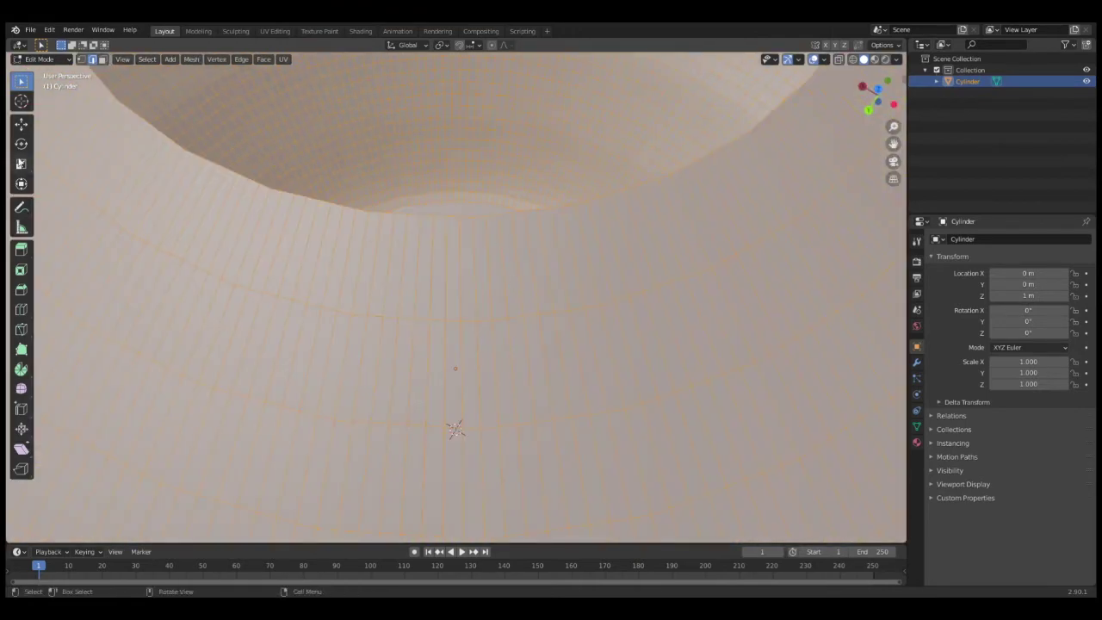
key("alt+a")
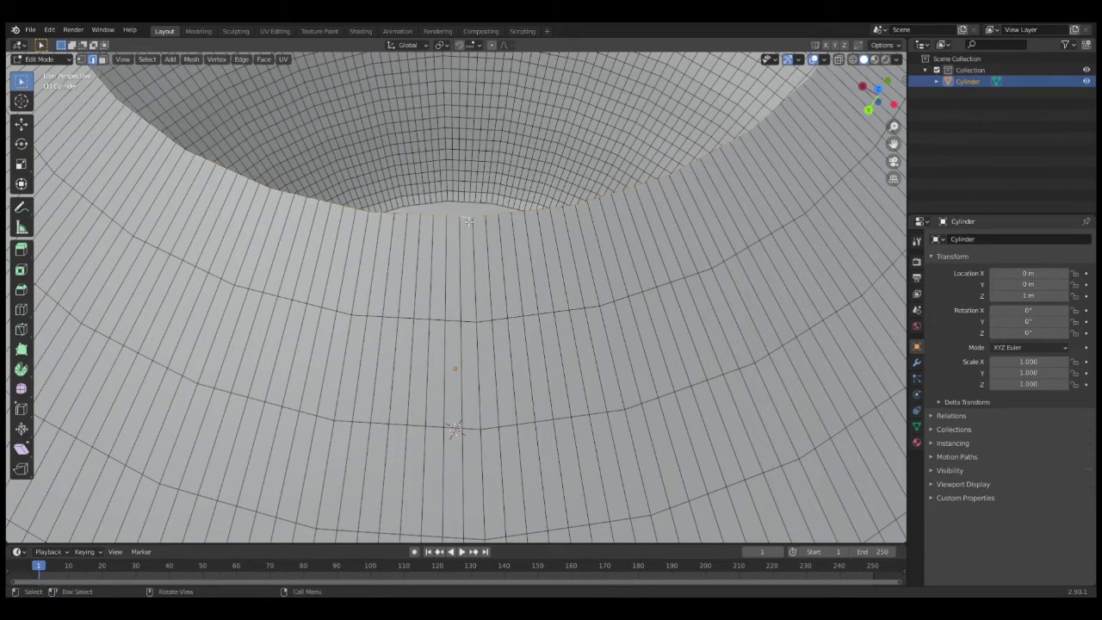
scroll(469, 221, "down", 10)
middle_click_drag(469, 221, 543, 345)
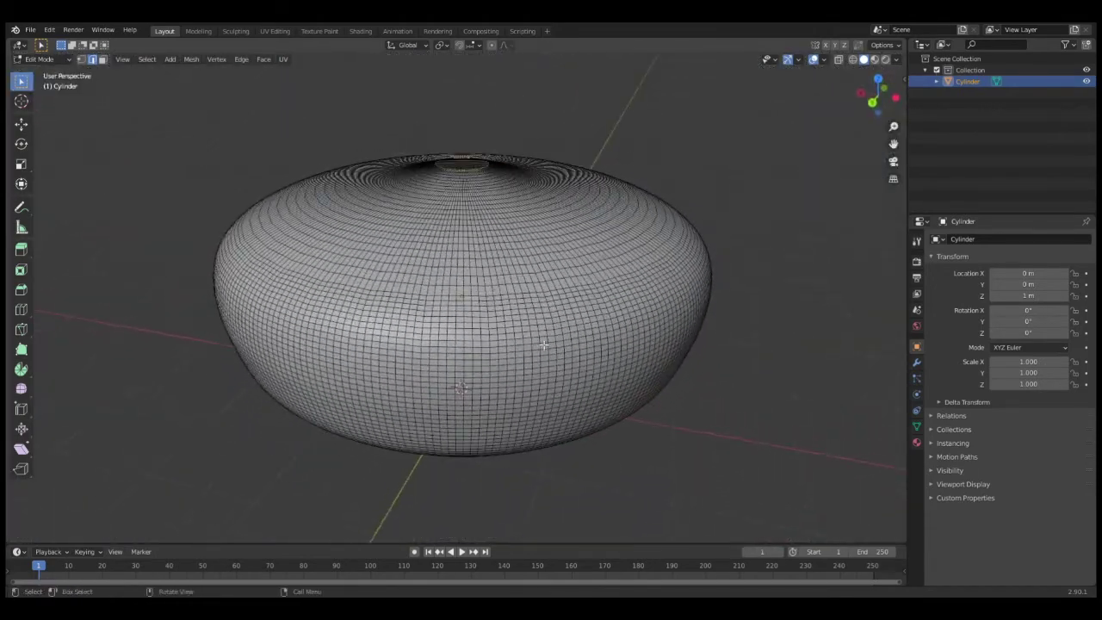
scroll(543, 346, "down", 2)
key("g")
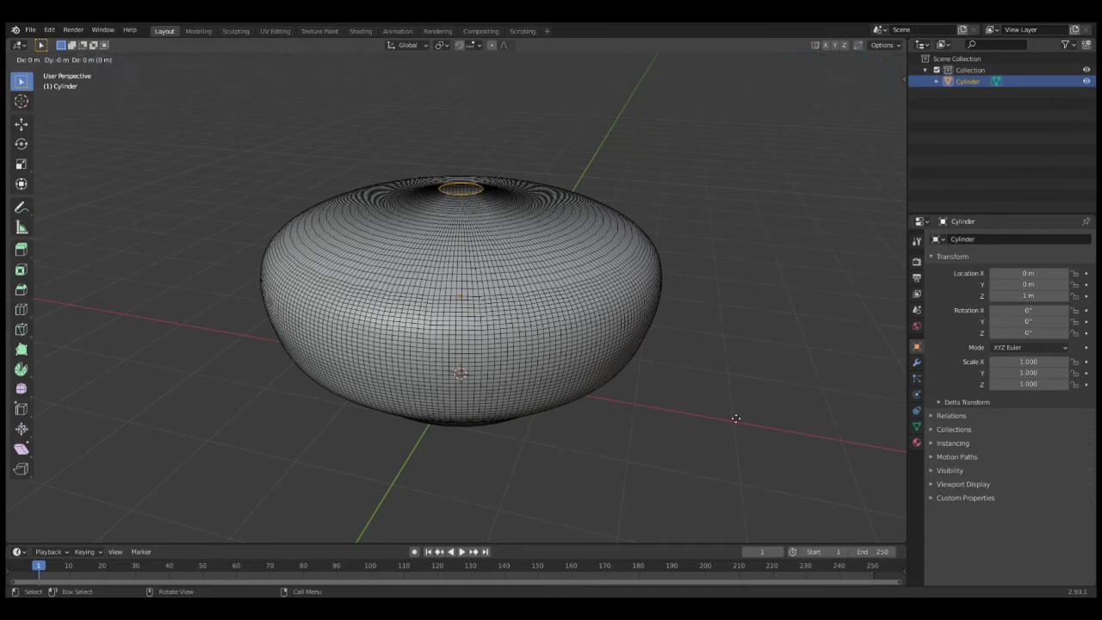
key("z")
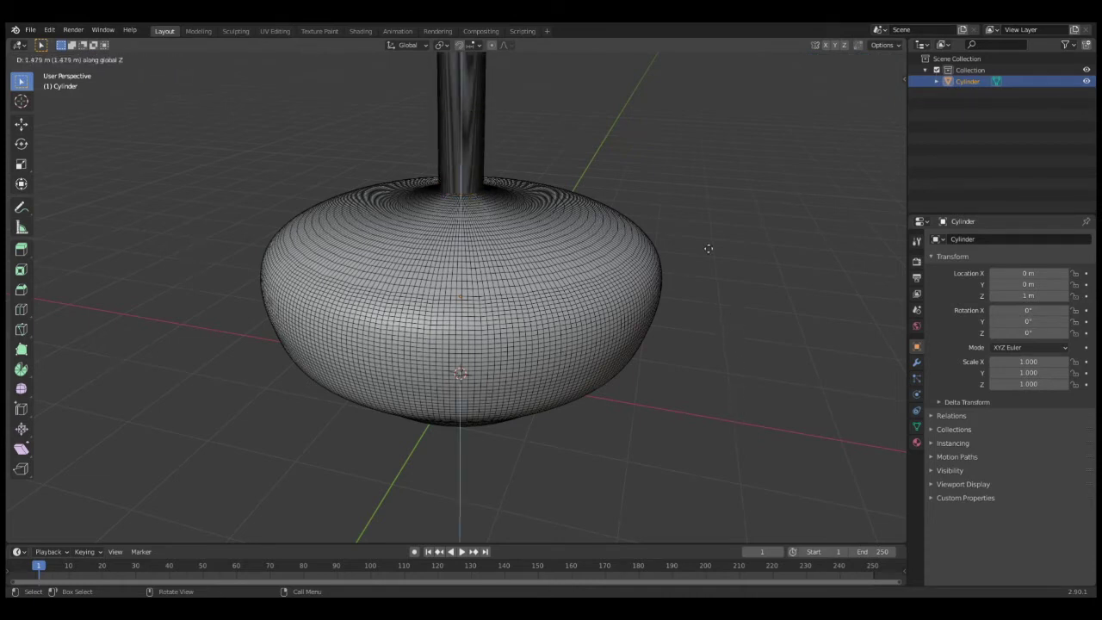
left_click(738, 364)
scroll(696, 200, "down", 3)
mouse_move(697, 201)
middle_mouse_down()
mouse_move(733, 167)
mouse_move(815, 160)
mouse_move(688, 181)
middle_mouse_up()
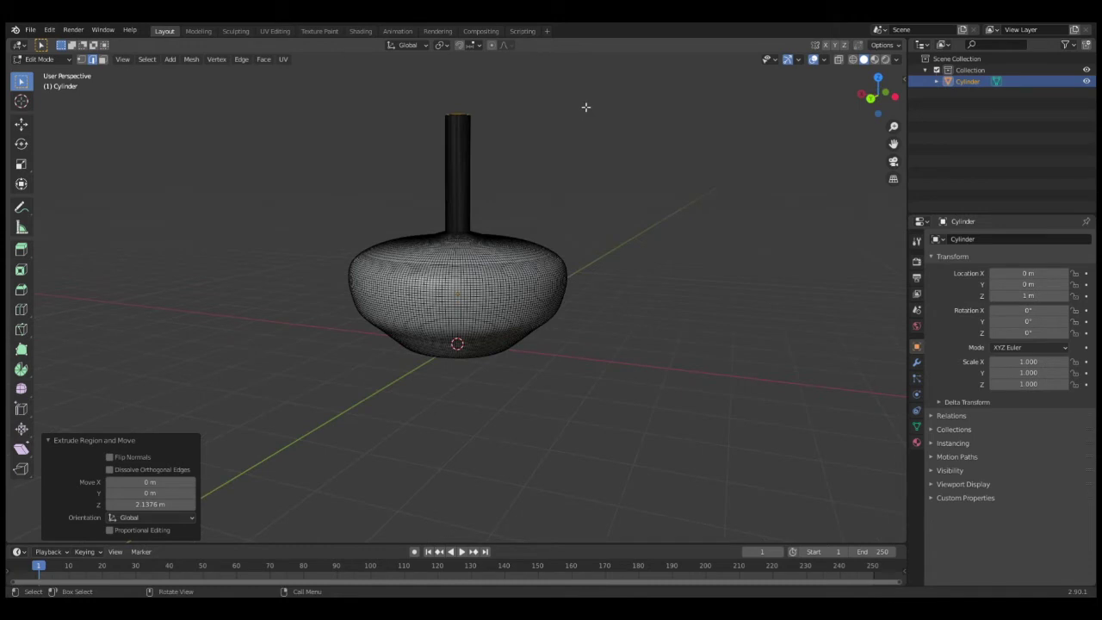
Shorten the neck by lowering its top edge loop along Z, and return to Object Mode.
key("g")
key("z")
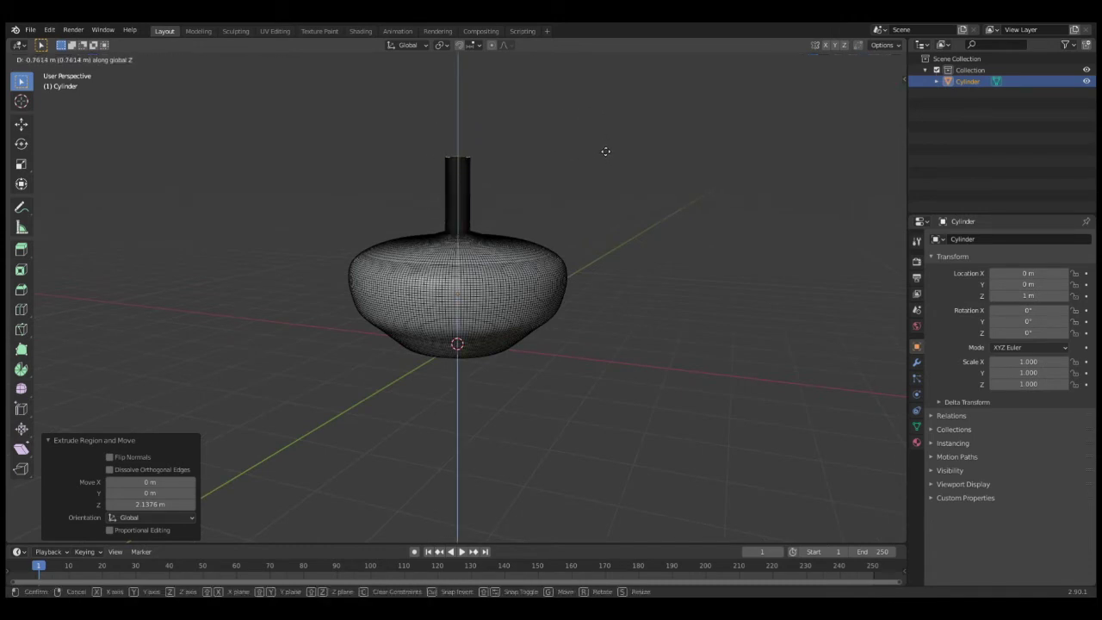
left_click(601, 135)
middle_click_drag(601, 135, 534, 282)
key("Tab")
scroll(534, 282, "up", 3)
Examine the vessel from several sides and look down through the neck at its wall thickness.
right_click(531, 276)
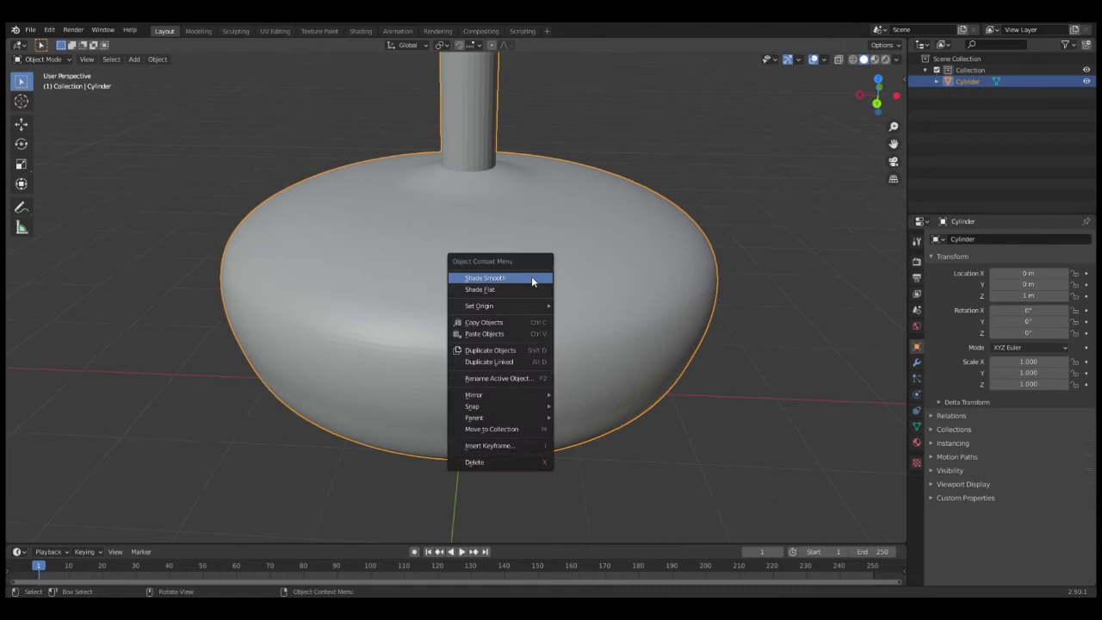
key("Escape")
scroll(531, 282, "down", 3)
left_click(666, 268)
middle_click_drag(666, 267, 477, 261)
left_click(477, 261)
middle_click_drag(505, 177, 511, 324)
scroll(497, 354, "up", 5)
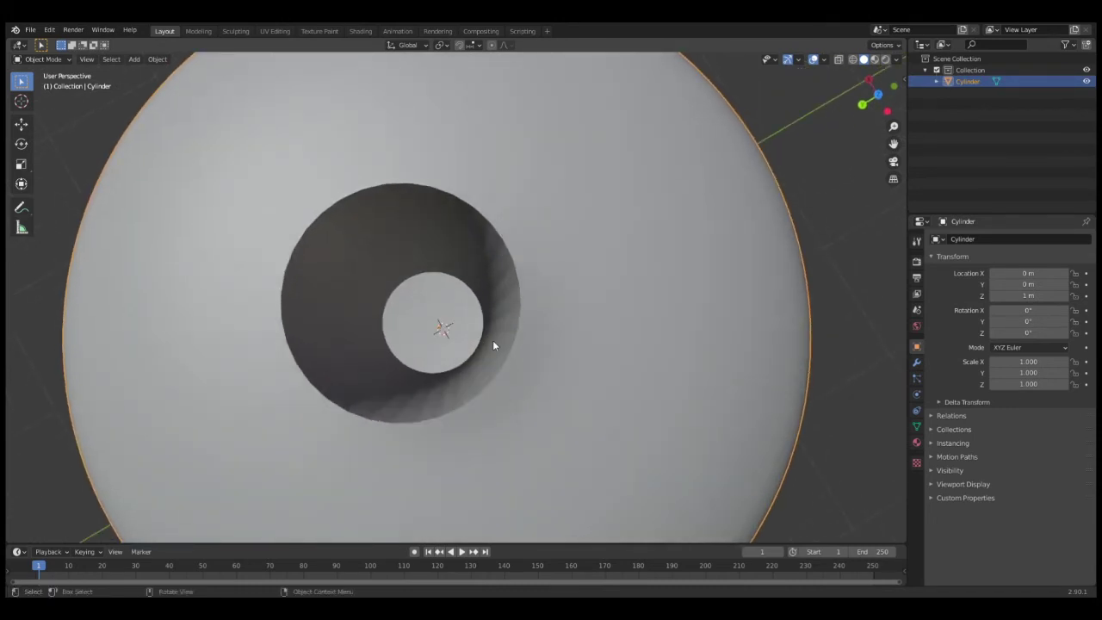
scroll(502, 359, "down", 7)
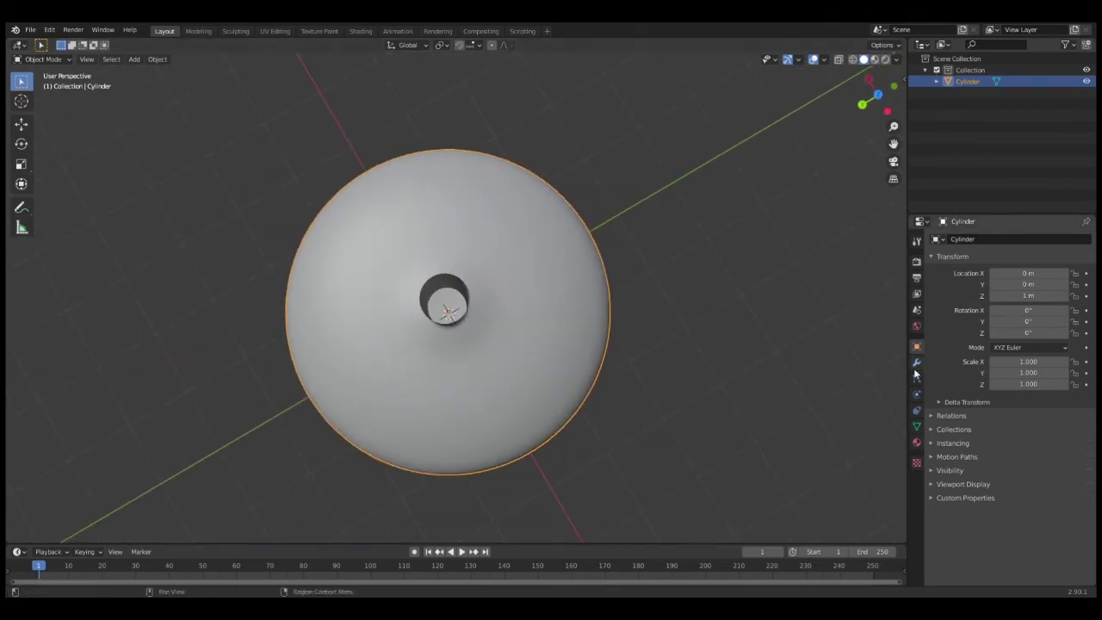
Add a Solidify modifier to the vessel and set its thickness to 0.05 m.
left_click(917, 362)
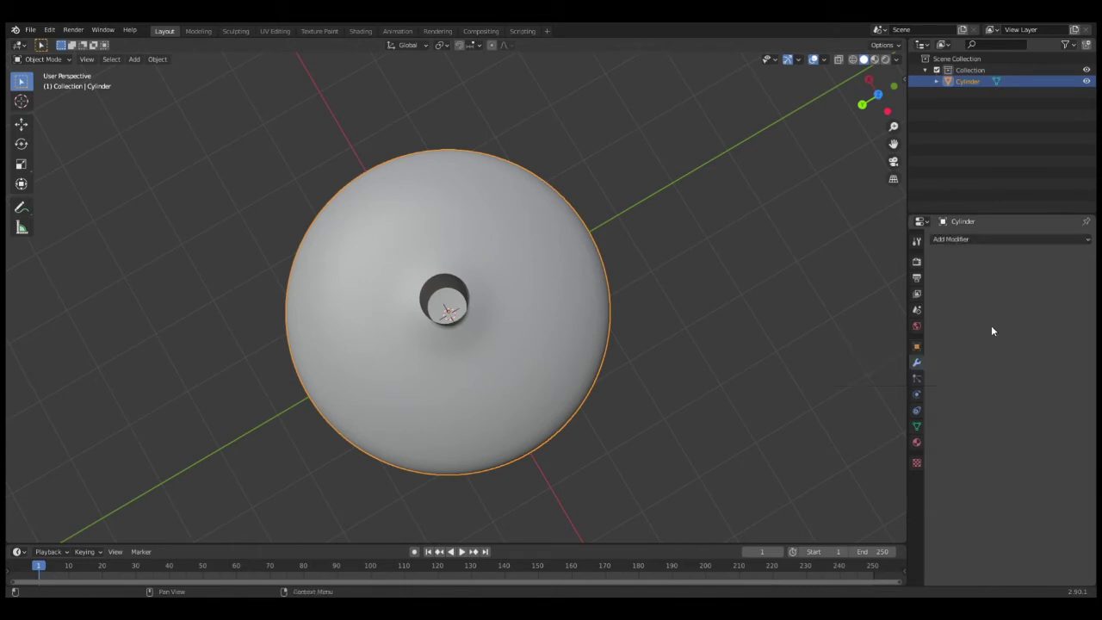
left_click(981, 240)
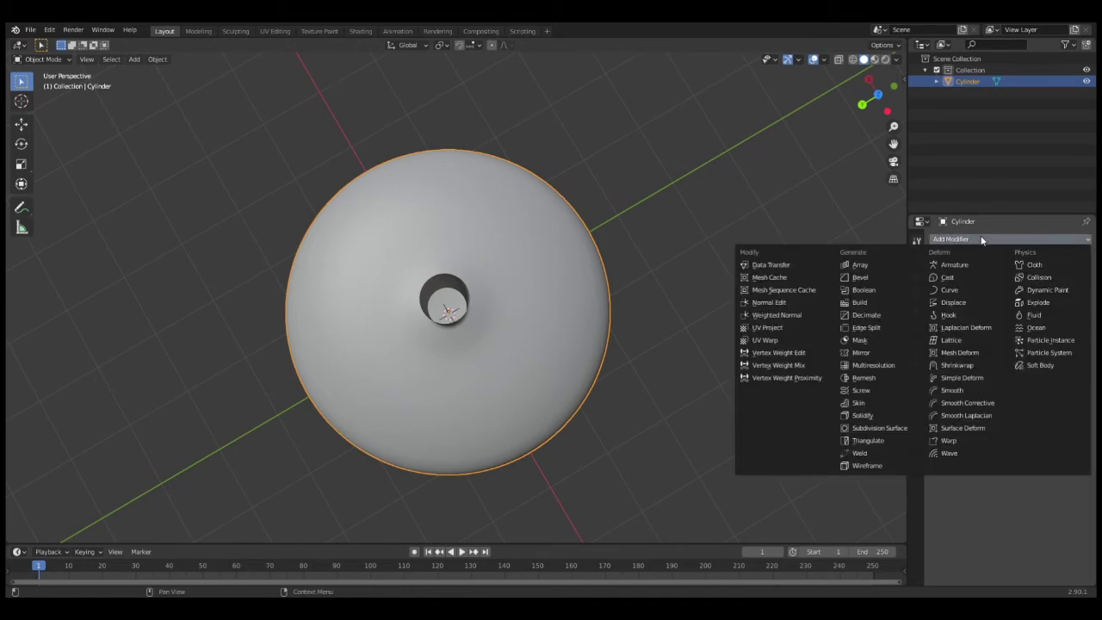
left_click(881, 421)
scroll(842, 430, "up", 3)
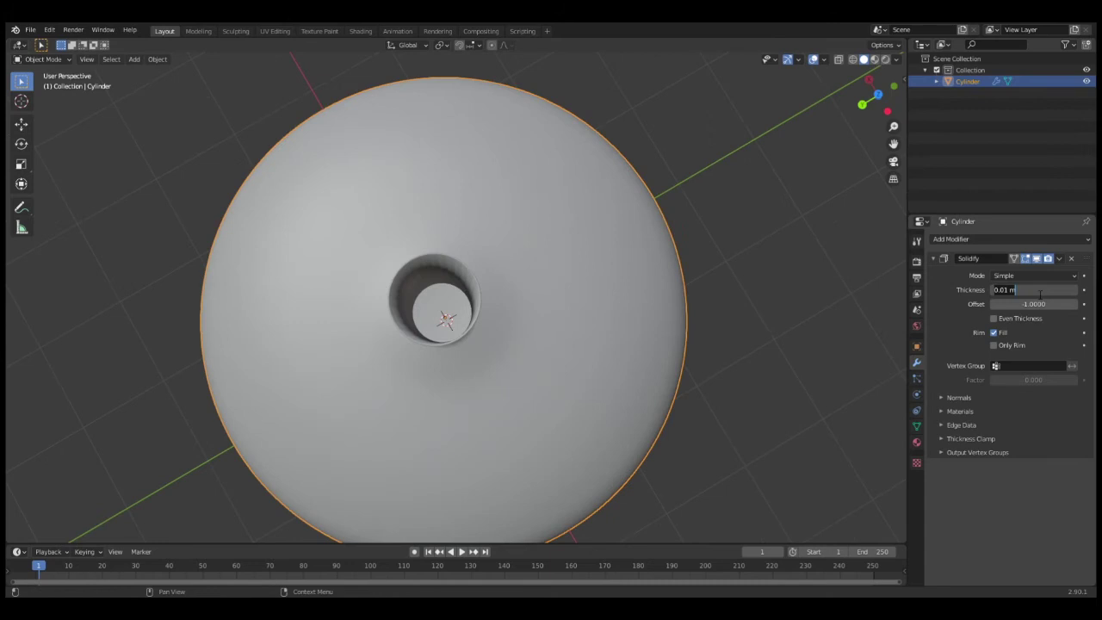
key("Return")
scroll(787, 323, "down", 5)
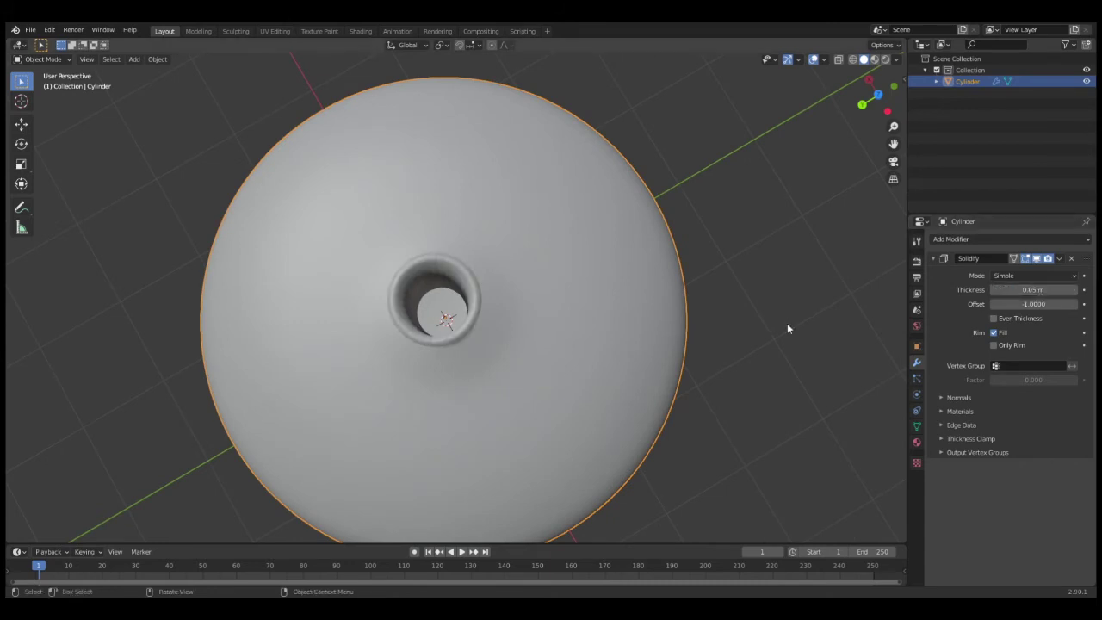
Select the vase and create a new material for it in the Shading workspace.
middle_click_drag(694, 372, 625, 314)
left_click(677, 213)
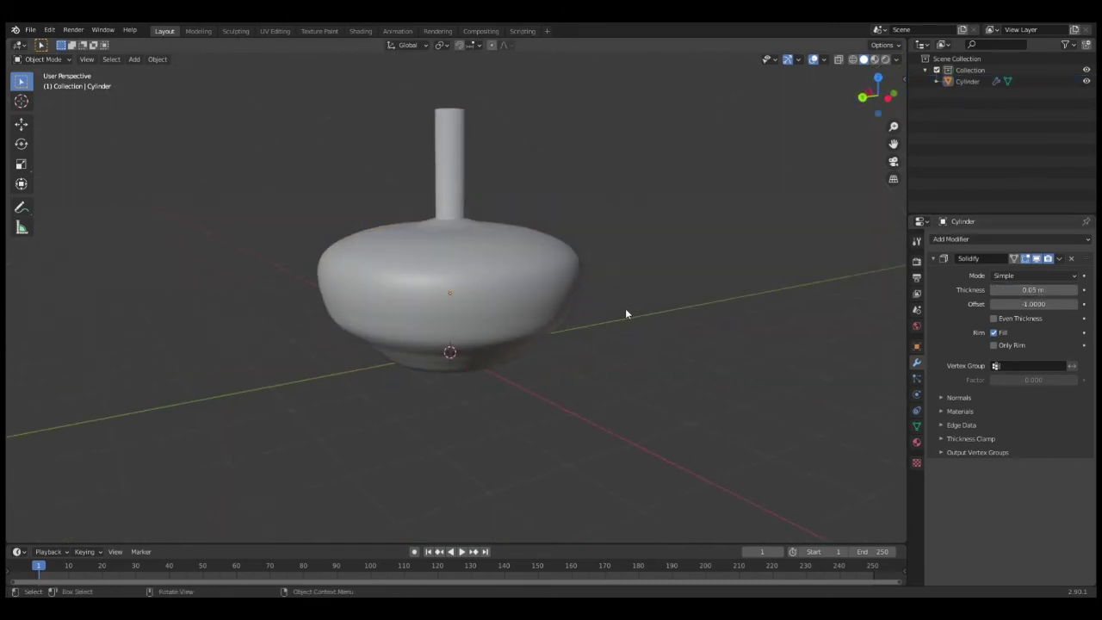
left_click(485, 297)
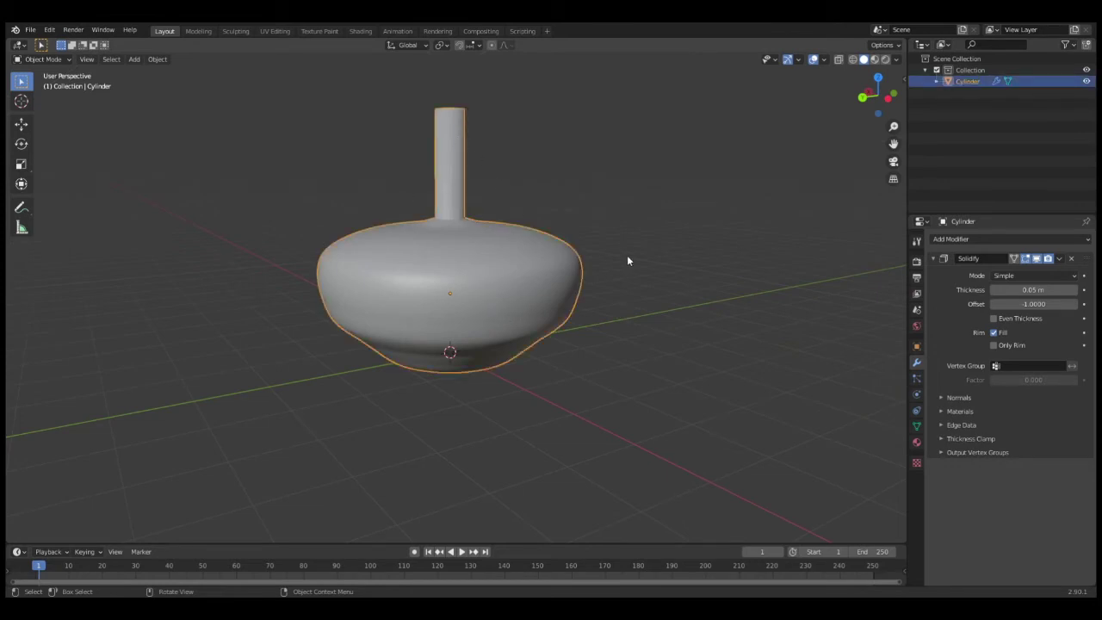
left_click(361, 31)
scroll(548, 285, "up", 4)
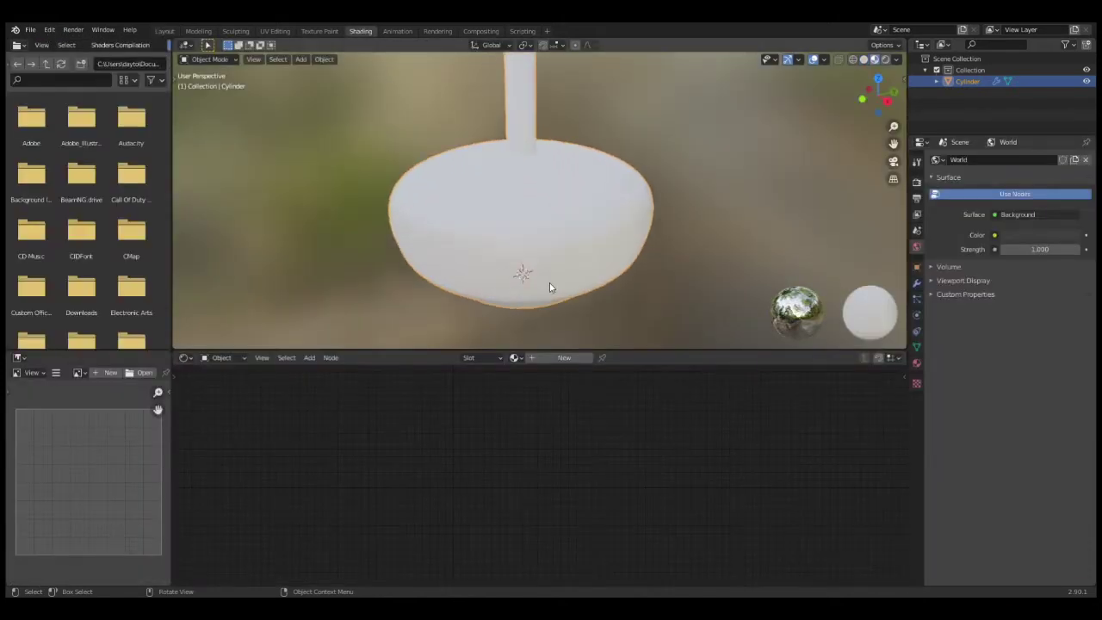
scroll(611, 275, "down", 2)
left_click(579, 359)
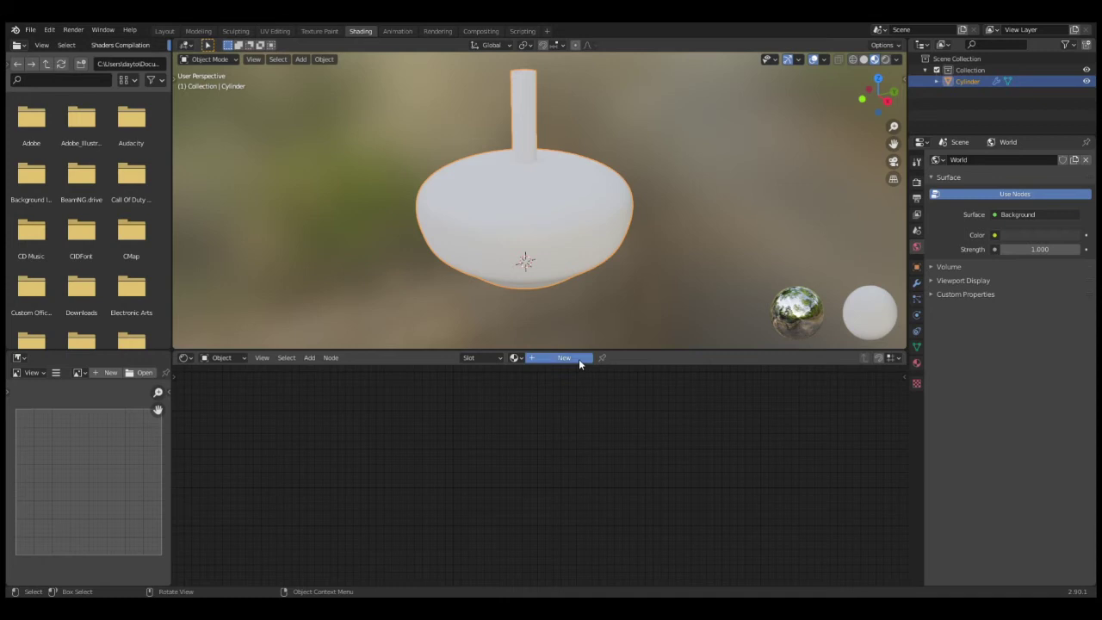
key("Home")
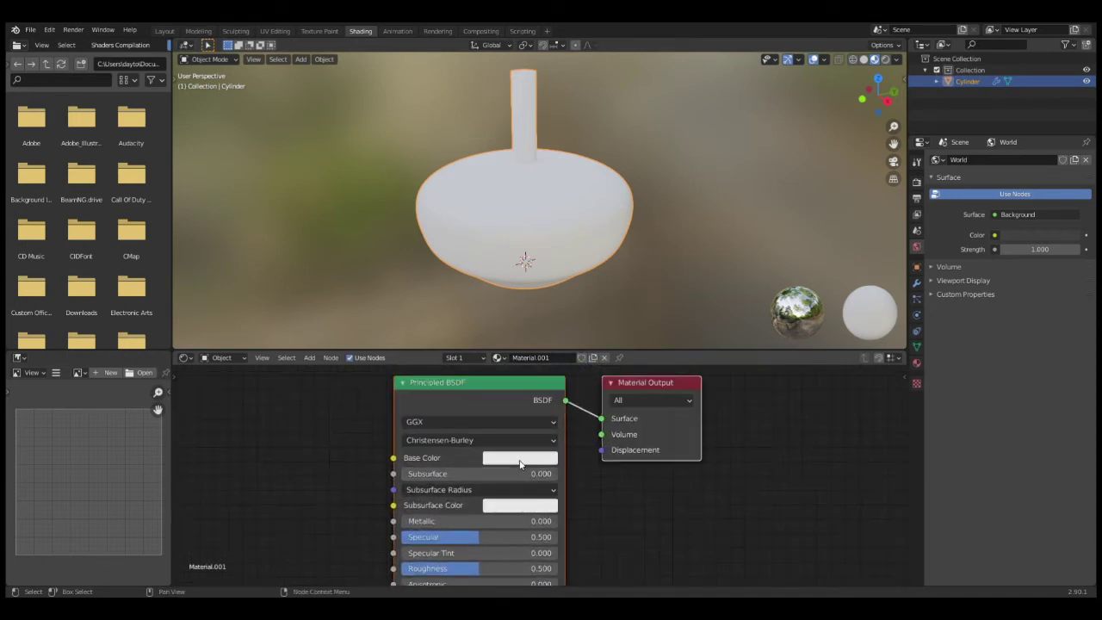
Set the vase material's base color to red and its roughness to 0.
left_click(522, 460)
left_click(543, 346)
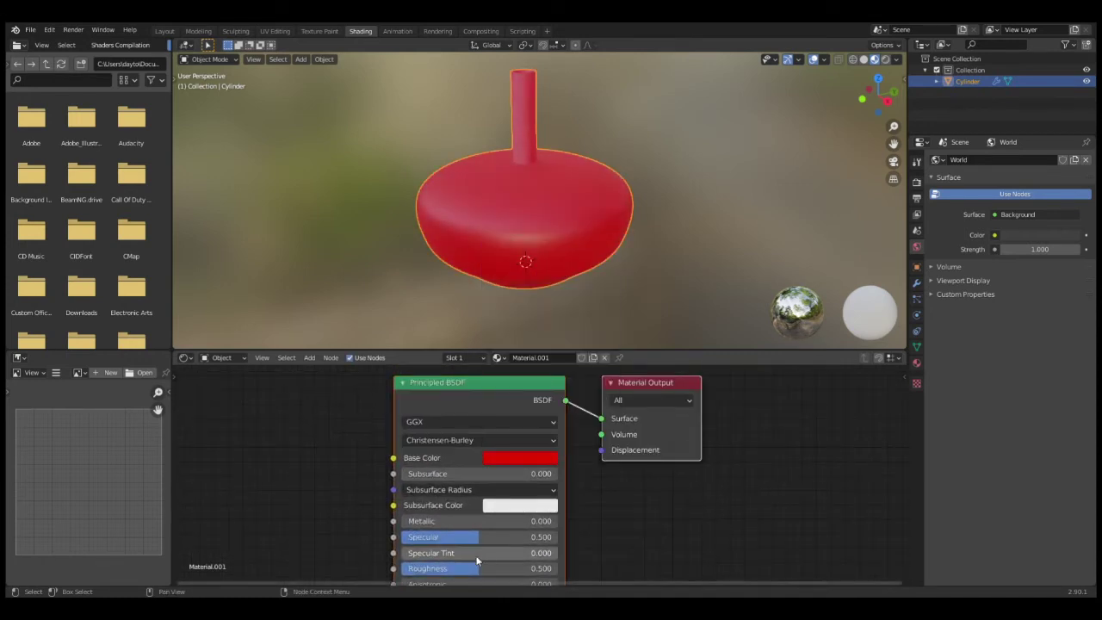
scroll(462, 513, "down", 2)
left_click_drag(457, 491, 404, 491)
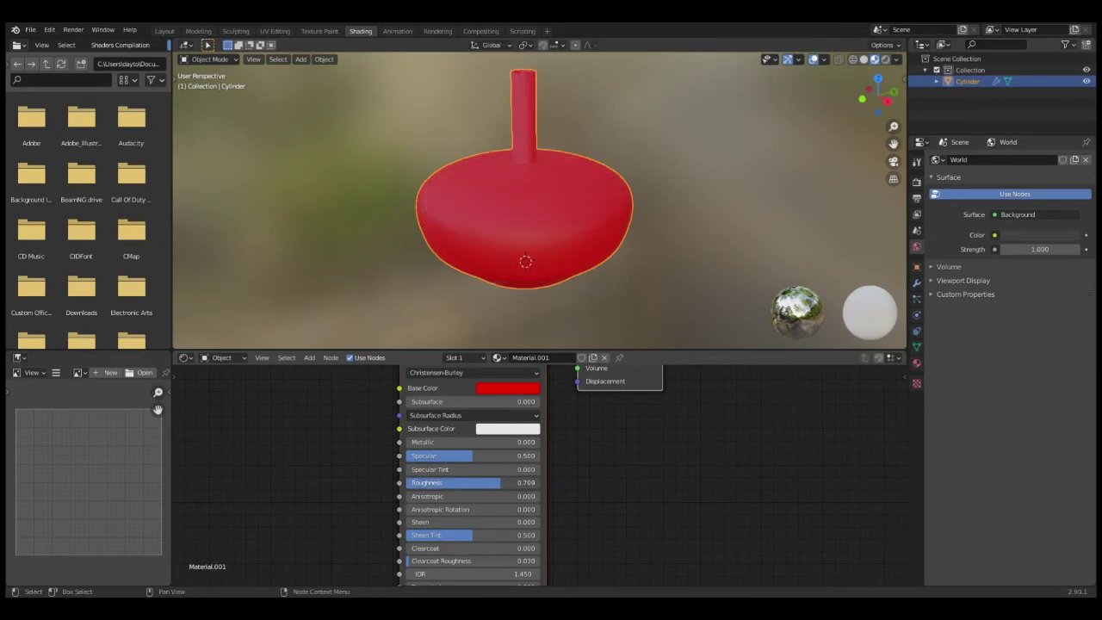
Deselect the vase and add a cube mesh at the 3D cursor, at the vase's base.
left_click(645, 249)
middle_click_drag(646, 250, 780, 287)
scroll(780, 287, "down", 3)
middle_click_drag(650, 271, 541, 272)
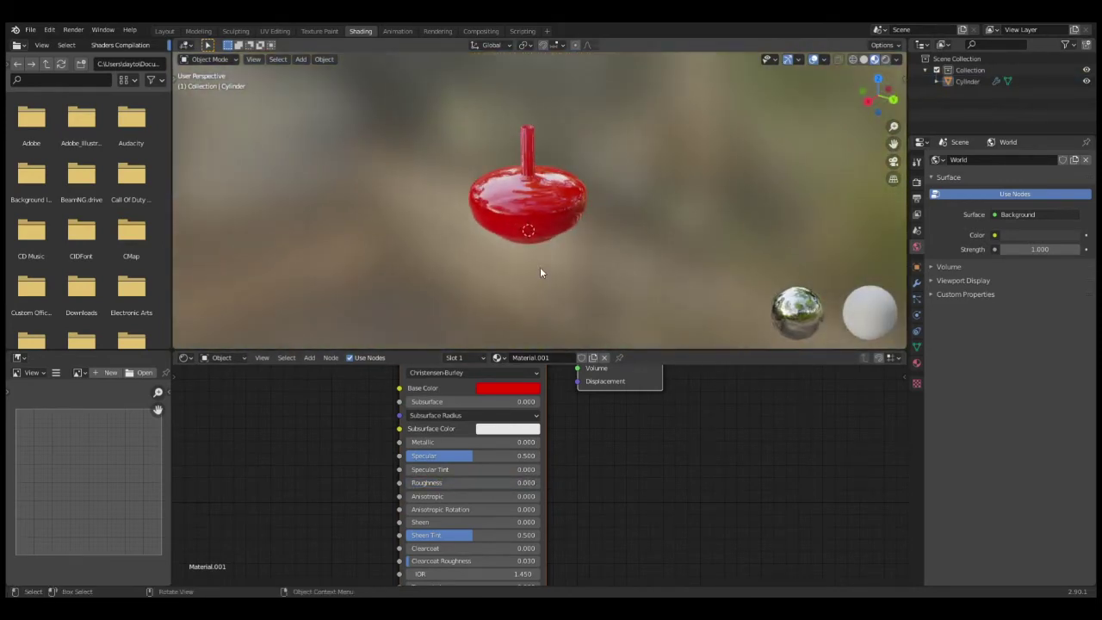
scroll(532, 273, "down", 1)
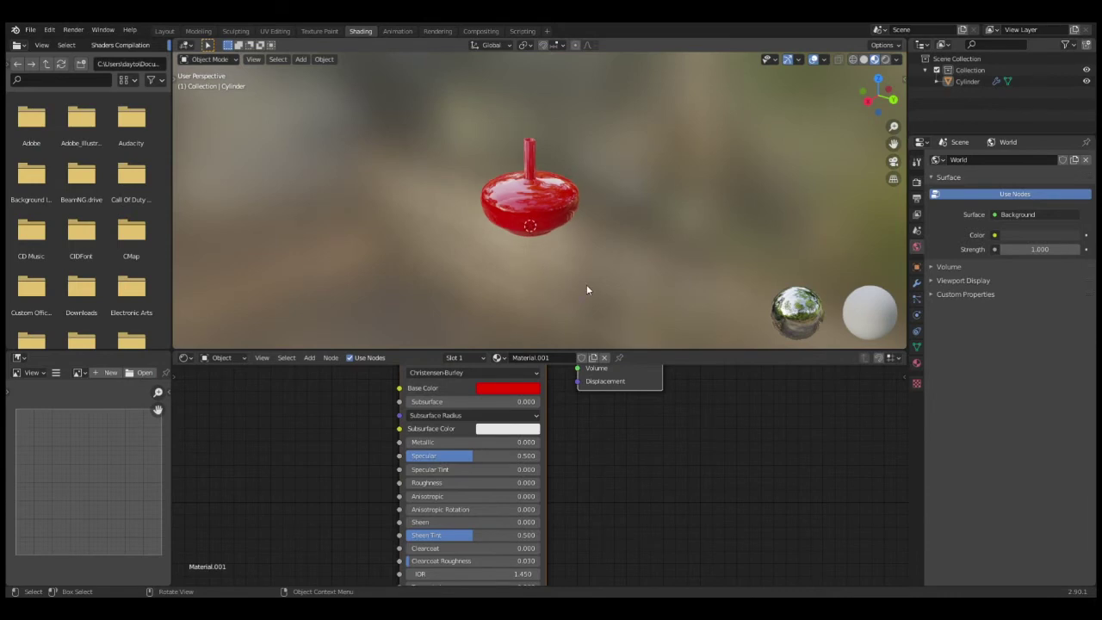
middle_click_drag(586, 290, 608, 256)
key("shift+a")
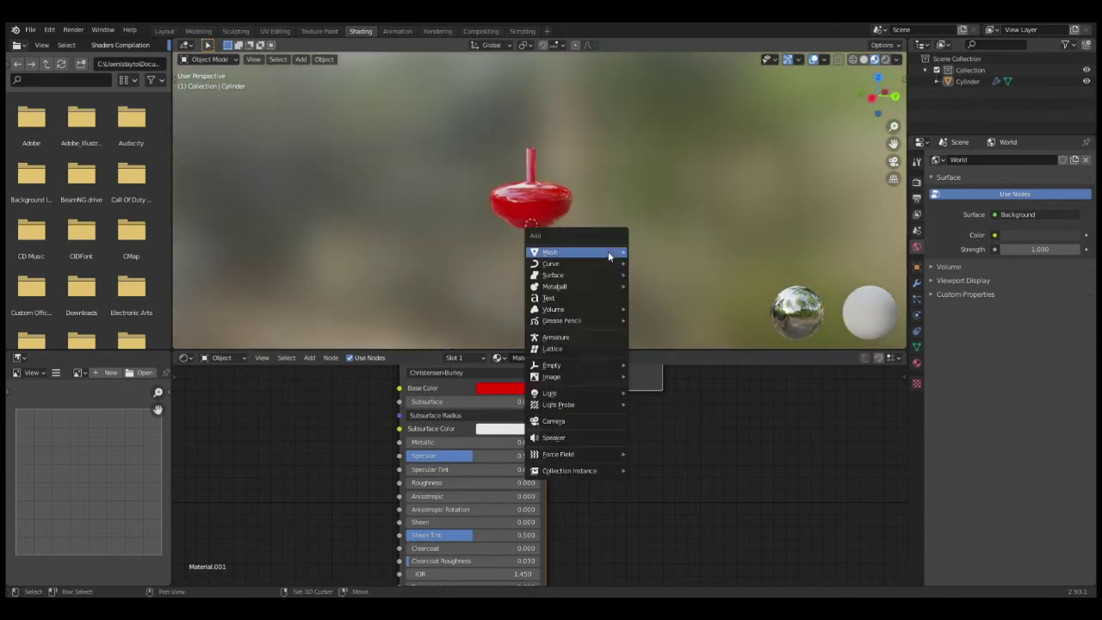
mouse_move(608, 251)
left_click(641, 258)
middle_click_drag(607, 219, 586, 220)
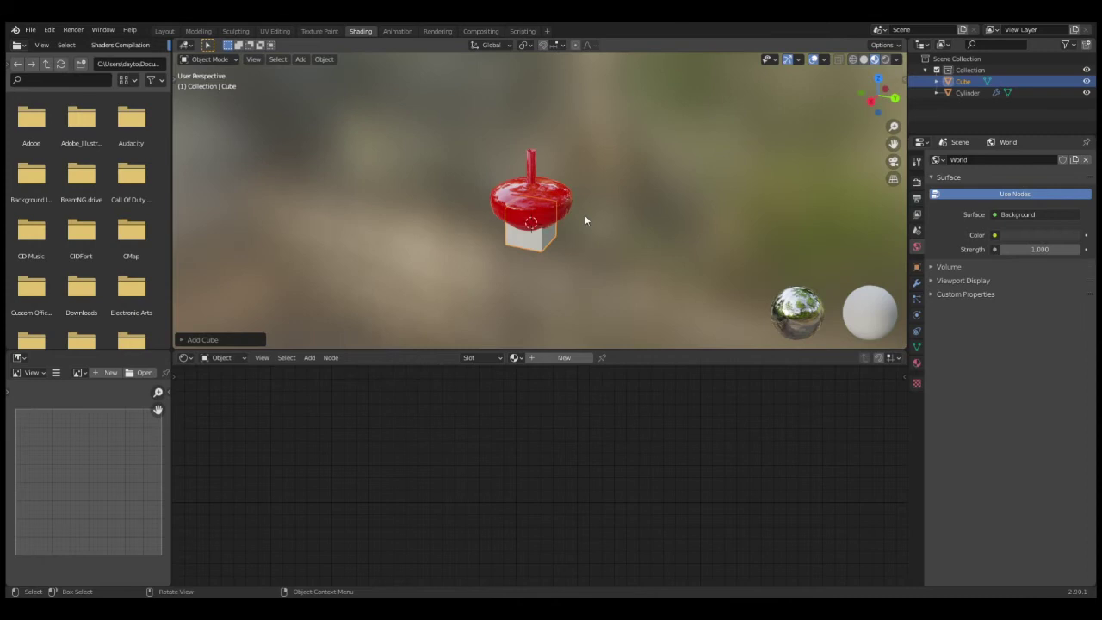
Scale the cube up overall and adjust its height along Z to form a tall pedestal block wider than the vase.
key("s")
key("z")
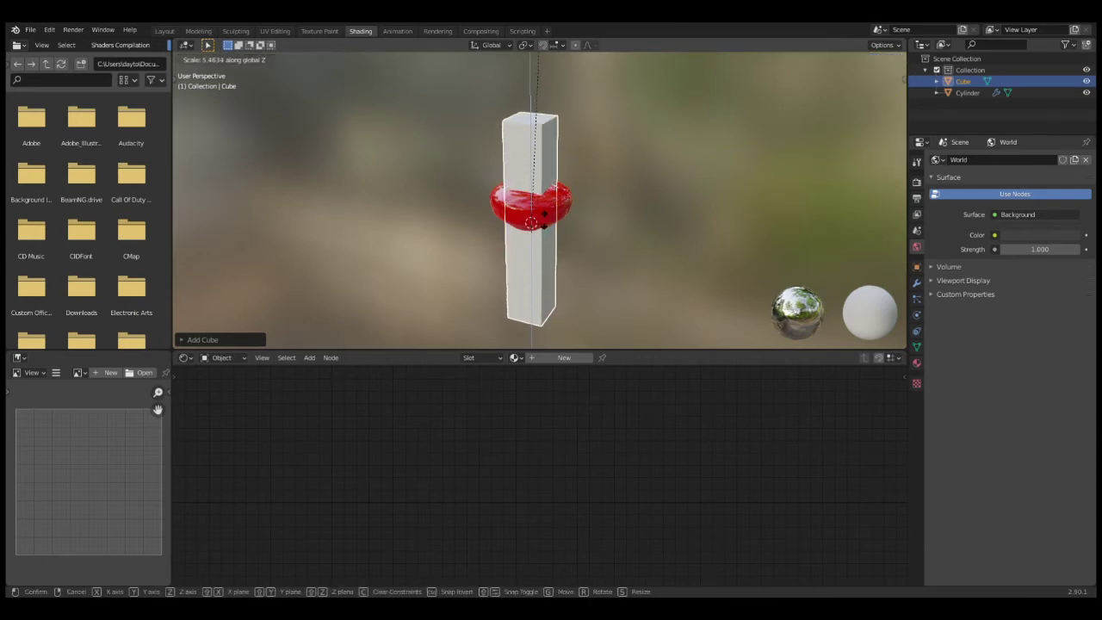
left_click(634, 305)
key("s")
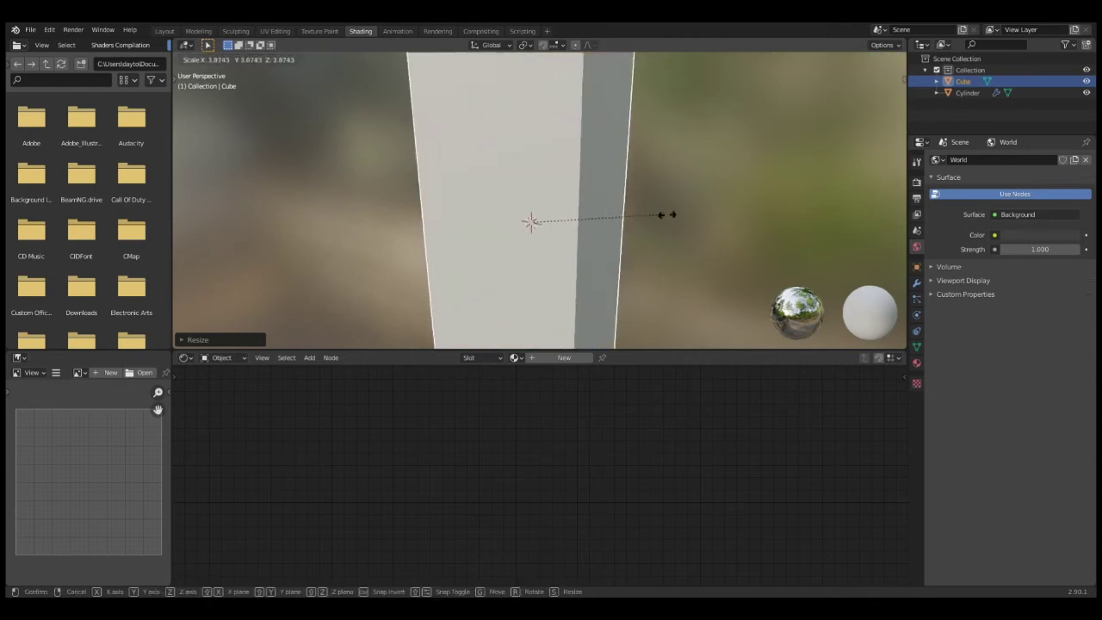
left_click(669, 177)
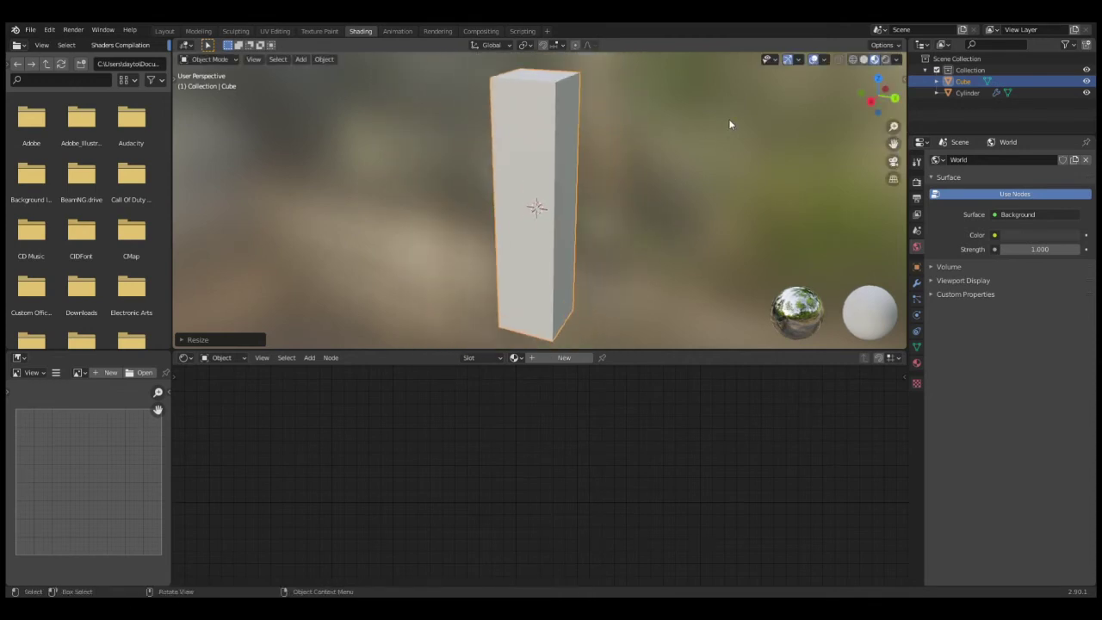
key("s")
key("z")
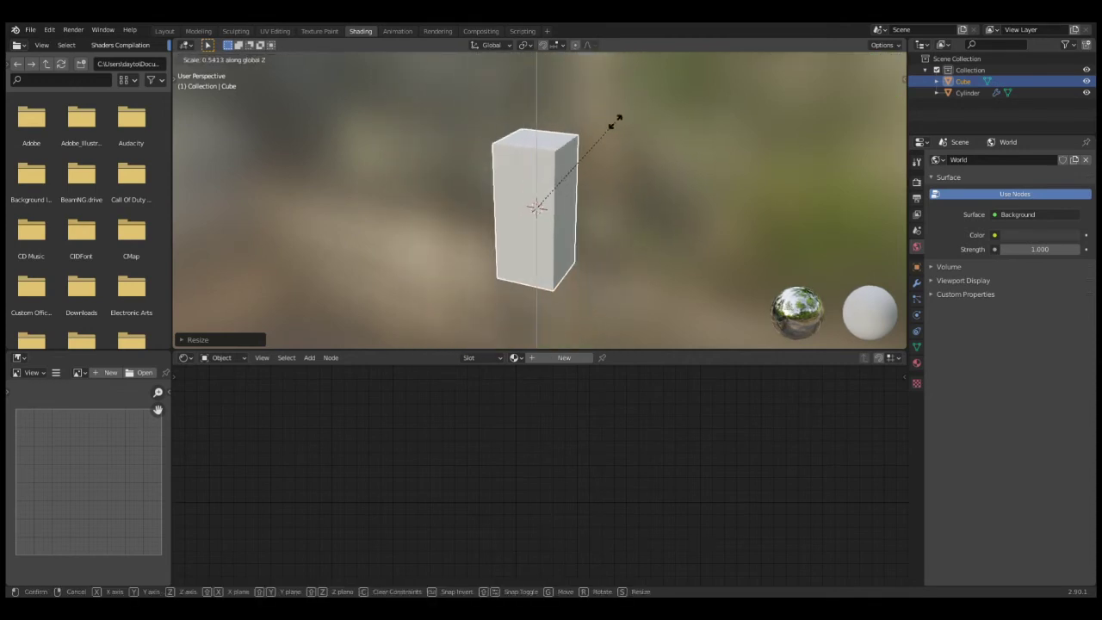
left_click(594, 141)
Lower the pedestal block along Z until its top face meets the base of the vase.
key("g")
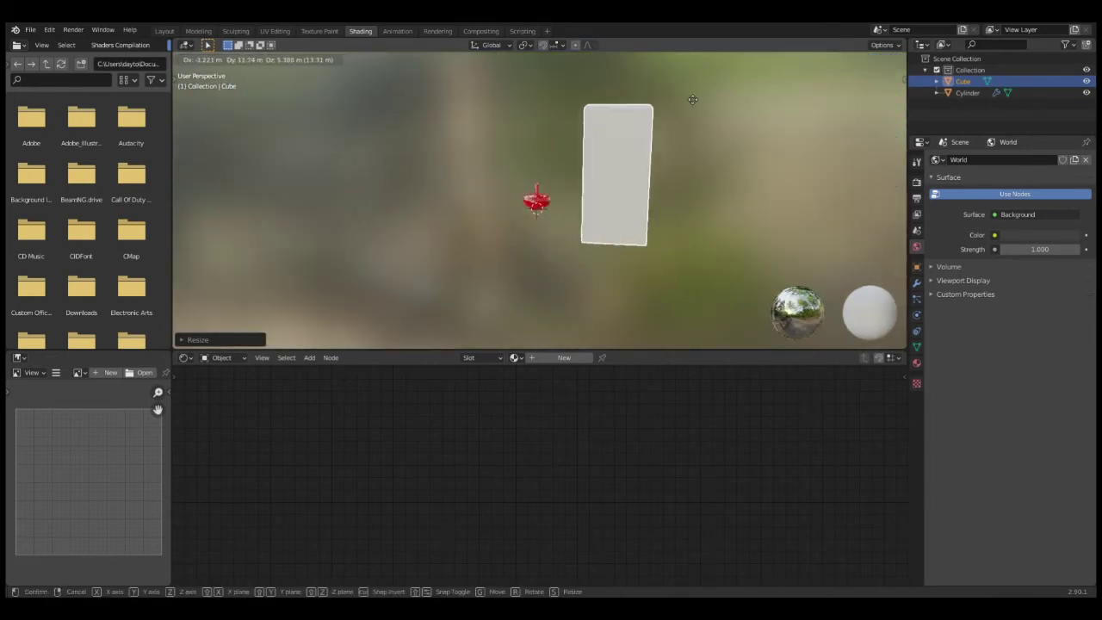
key("z")
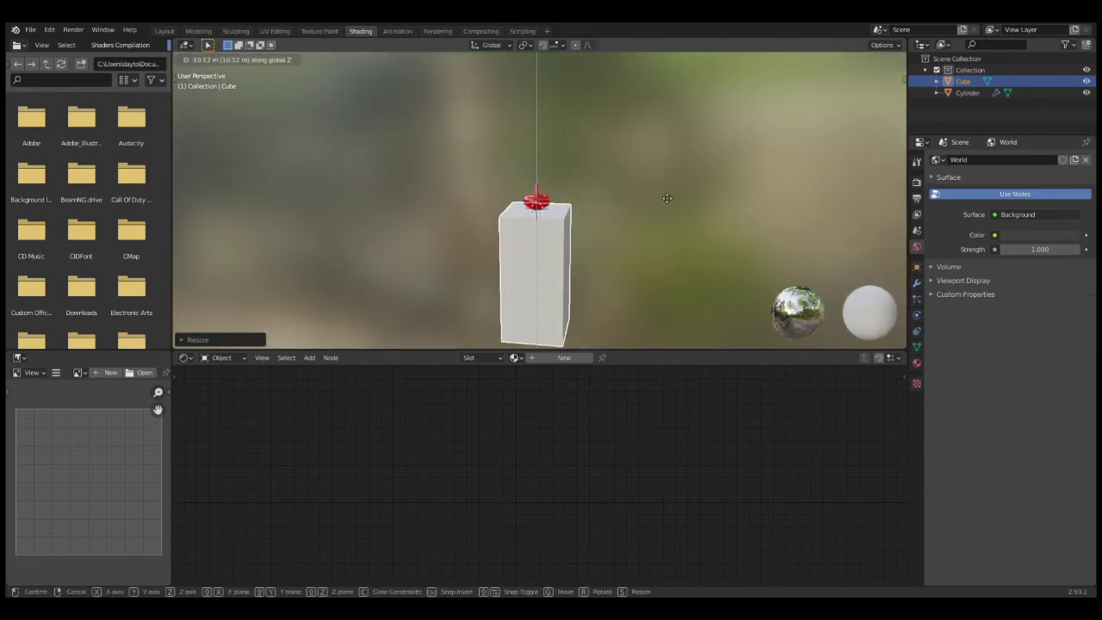
scroll(667, 198, "up", 3)
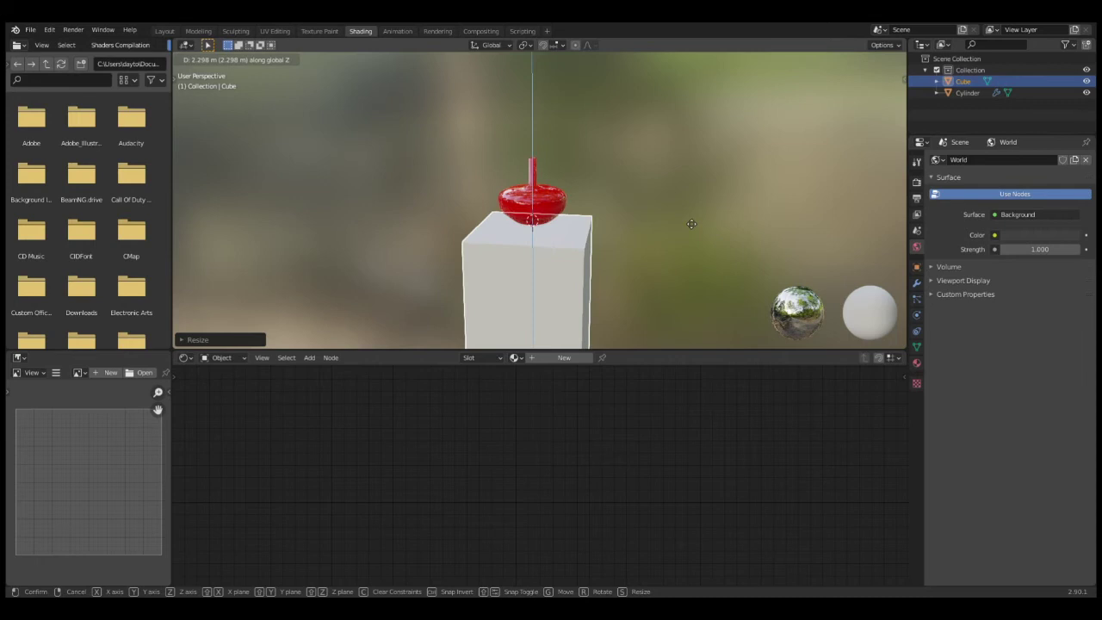
left_click(686, 223)
Select the vase and pedestal together, duplicate them and move the copies about -10.6 m along Y.
middle_click_drag(685, 222, 629, 299)
key("a")
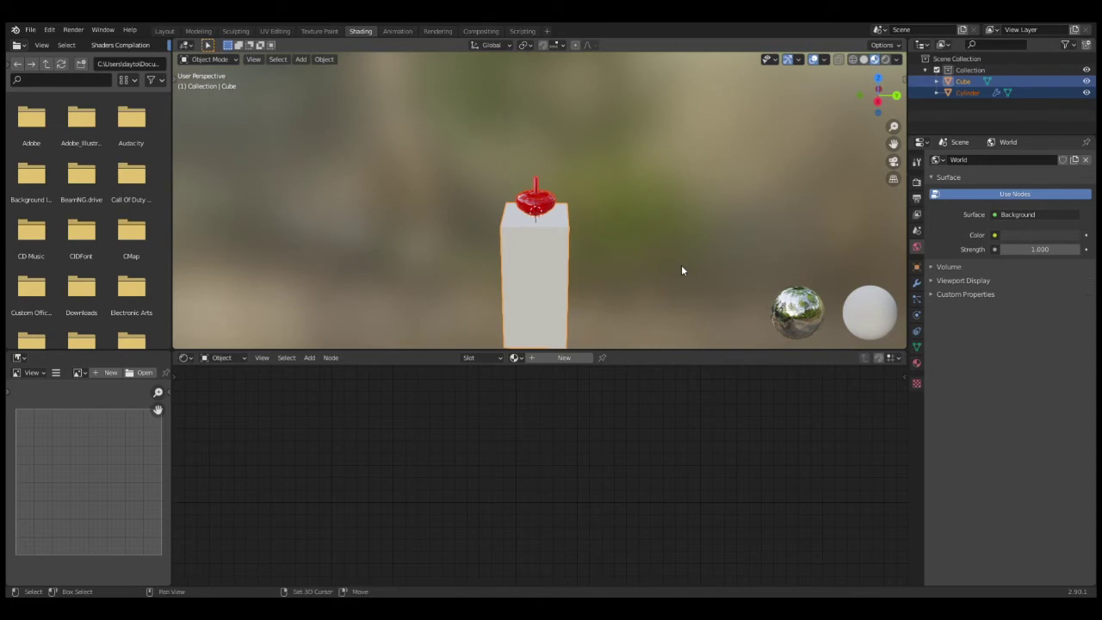
key("shift+d")
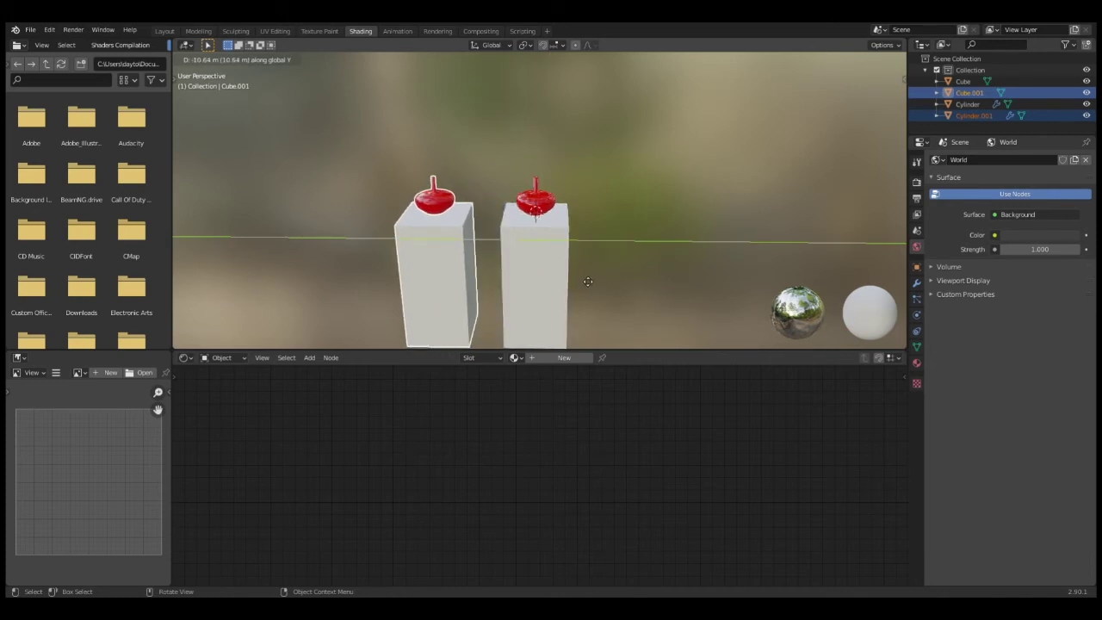
left_click(652, 269)
left_click(616, 268)
Flatten the duplicated vase by scaling it down along Z, and move it along Z to rest on its pedestal.
middle_click_drag(616, 267, 610, 262)
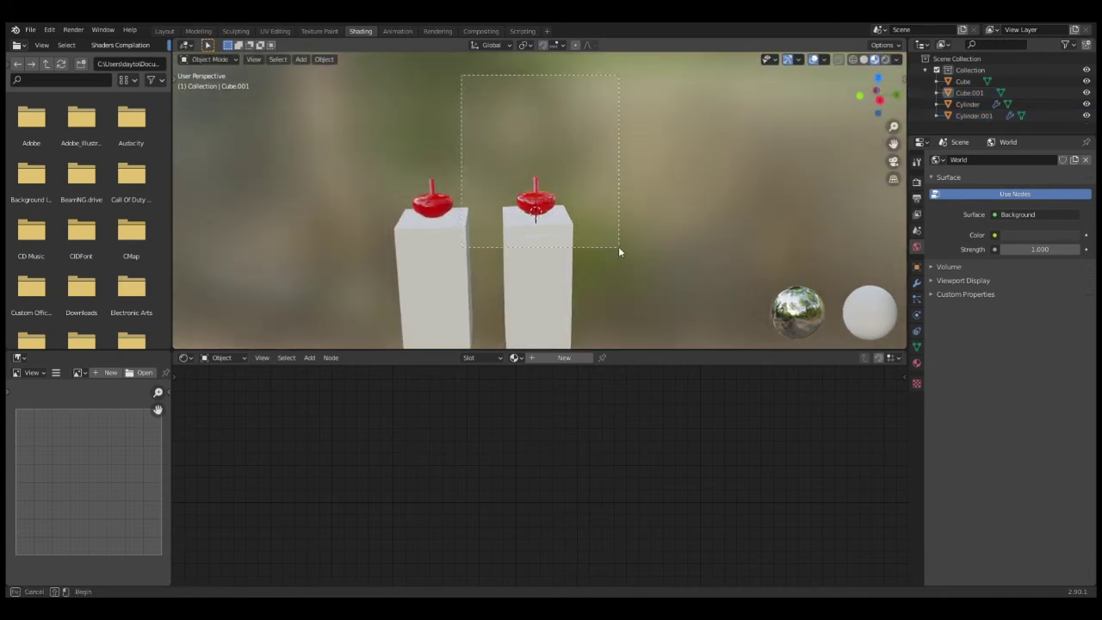
left_click_drag(618, 247, 623, 267)
middle_click_drag(625, 281, 767, 208)
key("s")
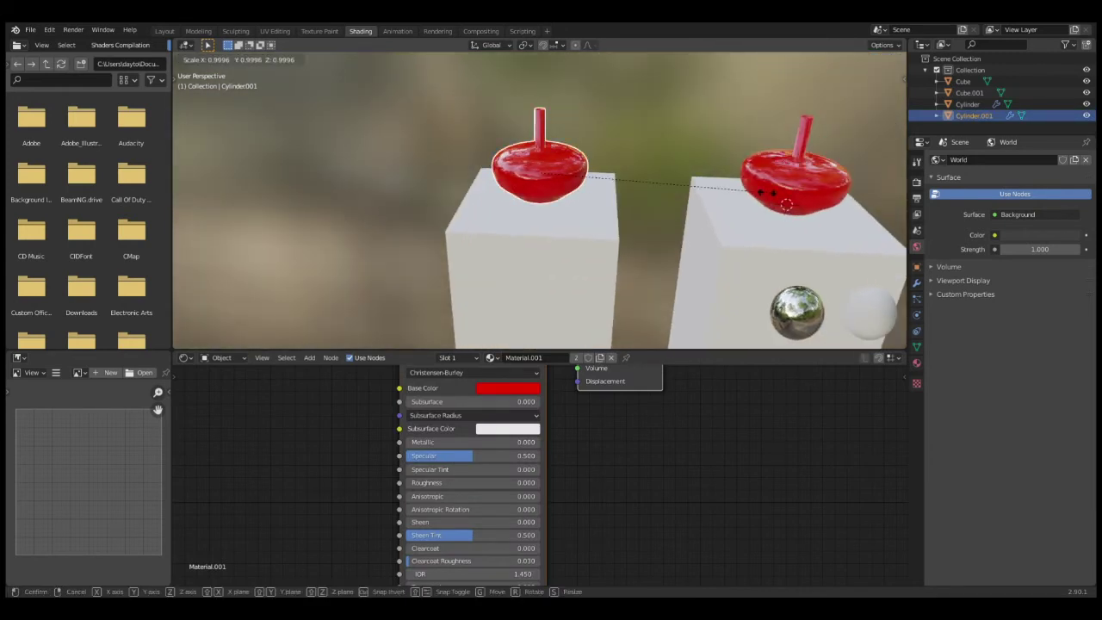
left_click(711, 187)
middle_click_drag(711, 187, 684, 153)
key("g")
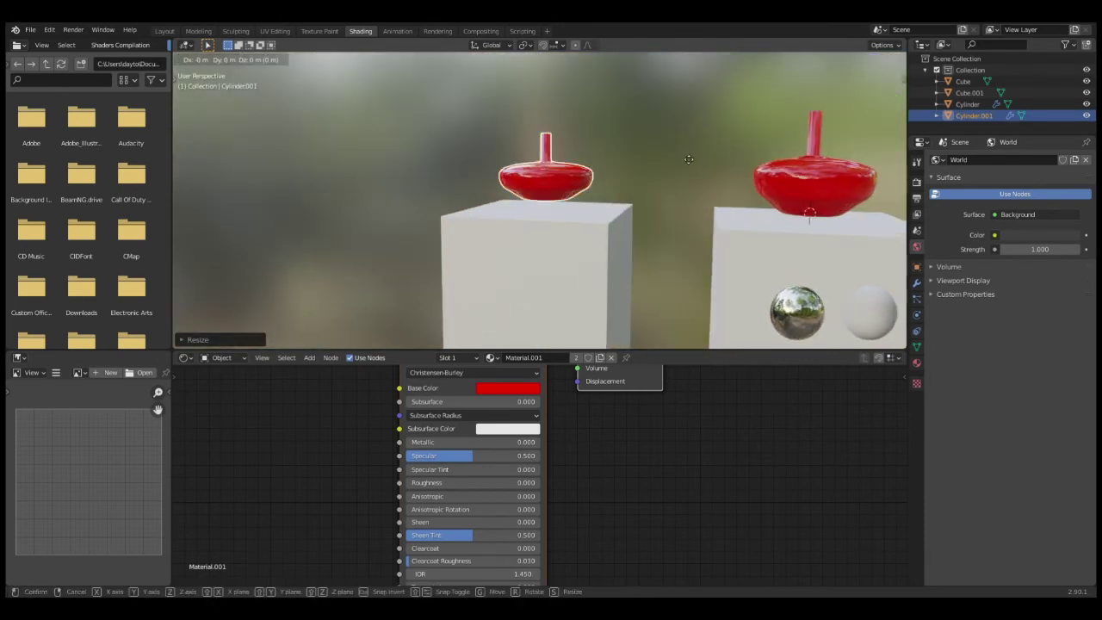
key("z")
left_click(685, 173)
Duplicate the flattened vase with its pedestal and move the copies along Y to the other side of the original pair.
scroll(647, 247, "down", 5)
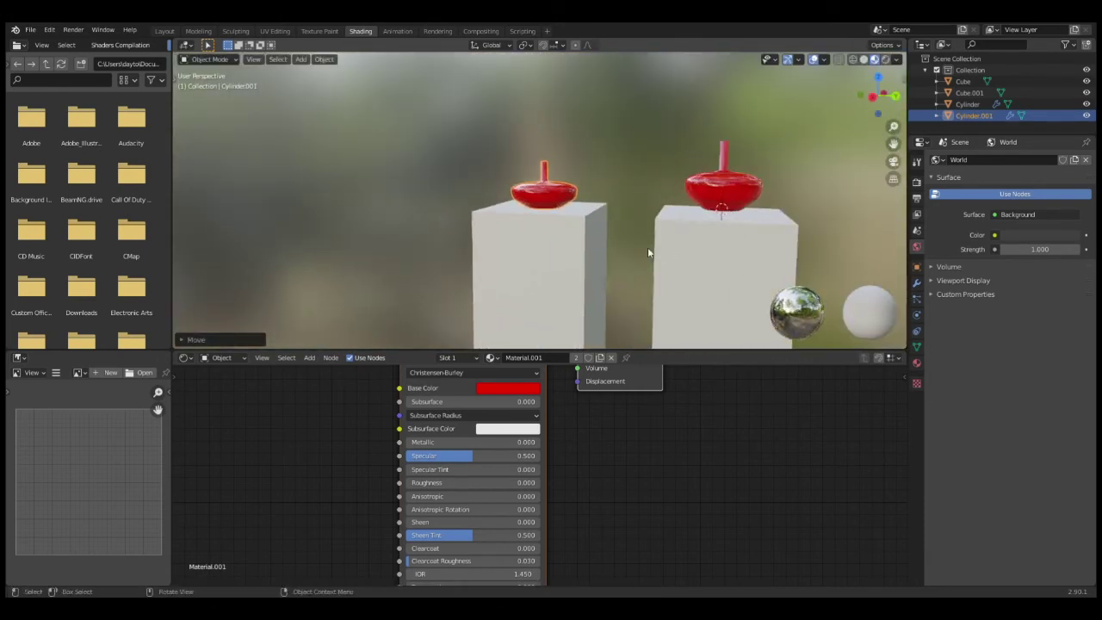
left_click(551, 186)
left_click_drag(550, 252, 555, 249)
key("shift+d")
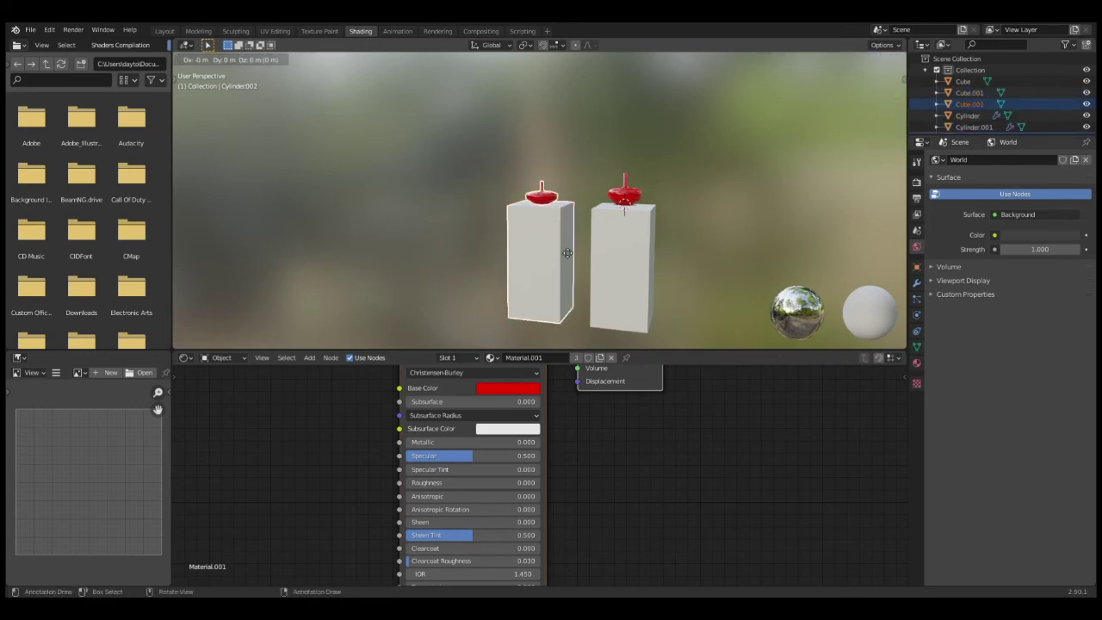
key("y")
left_click(737, 278)
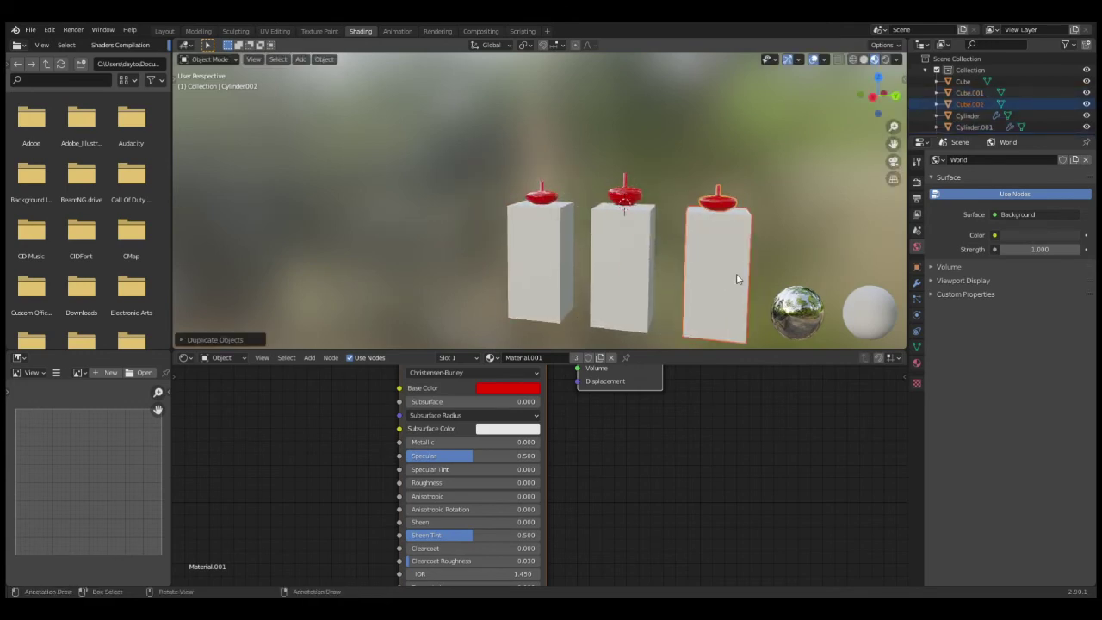
Stretch the newest vase copy taller along Z and move it along Z to rest on top of its pedestal.
key("s")
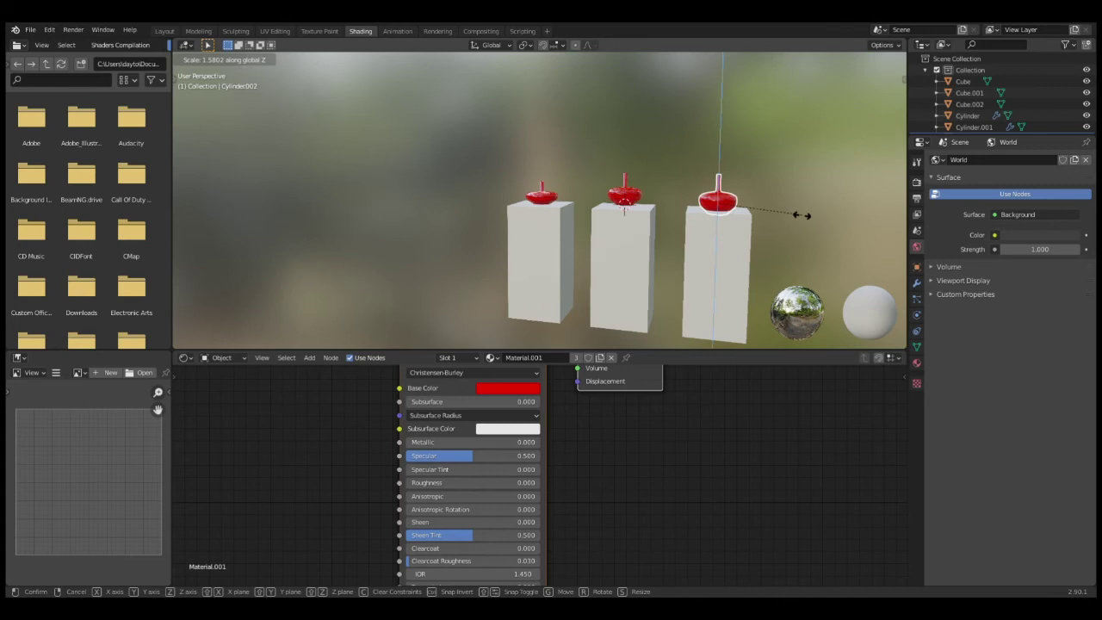
left_click(834, 236)
key("g")
key("z")
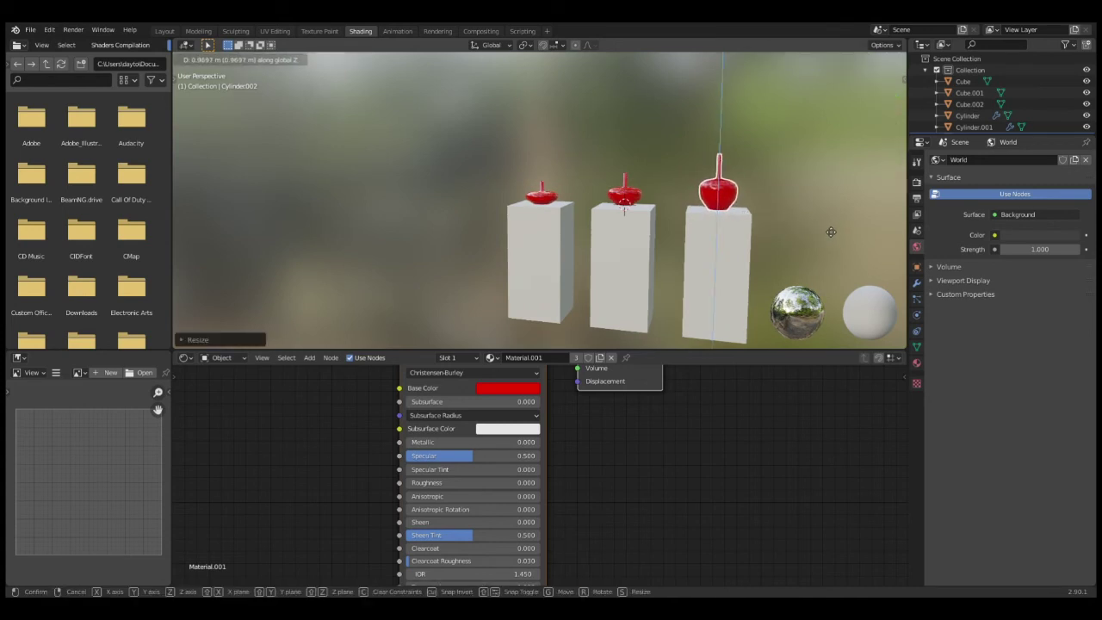
left_click(813, 217)
middle_click_drag(808, 212, 776, 261)
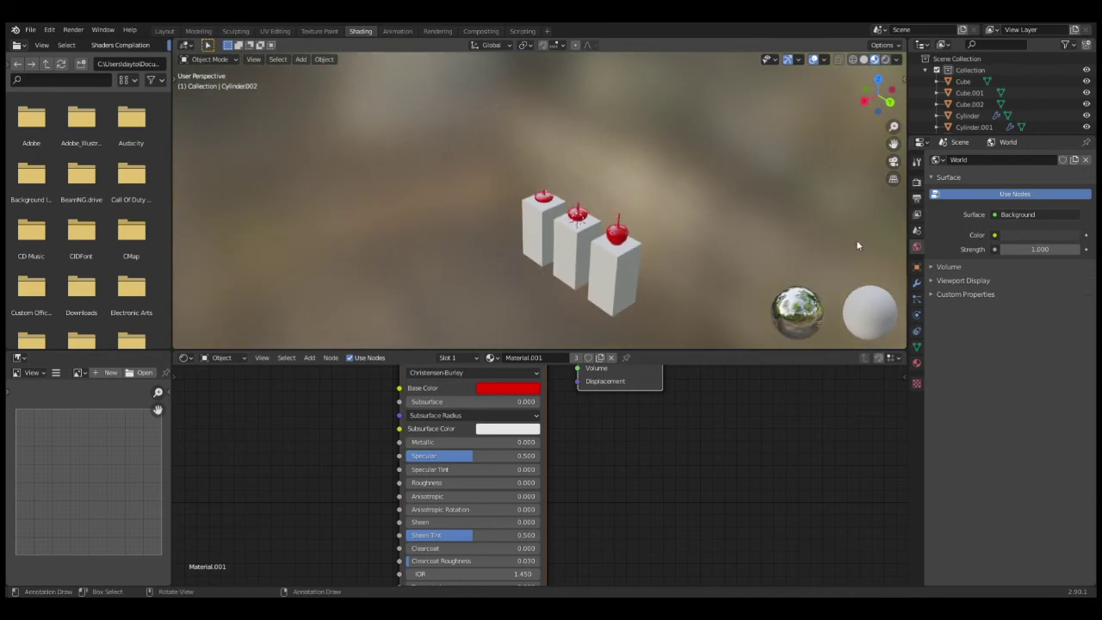
middle_click_drag(857, 245, 736, 225)
key("KP_5")
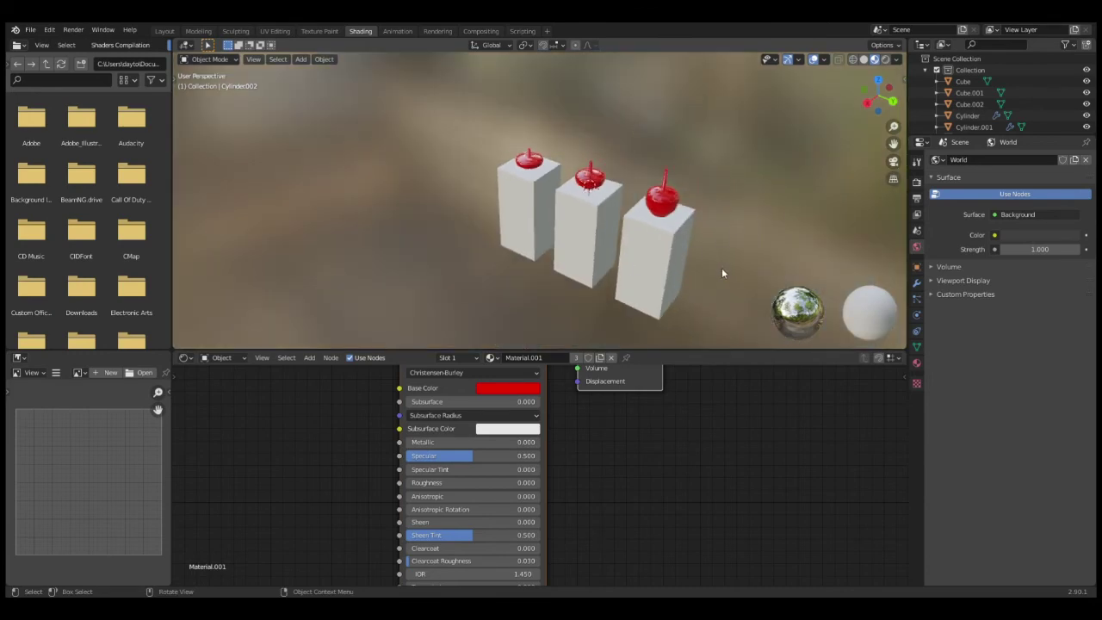